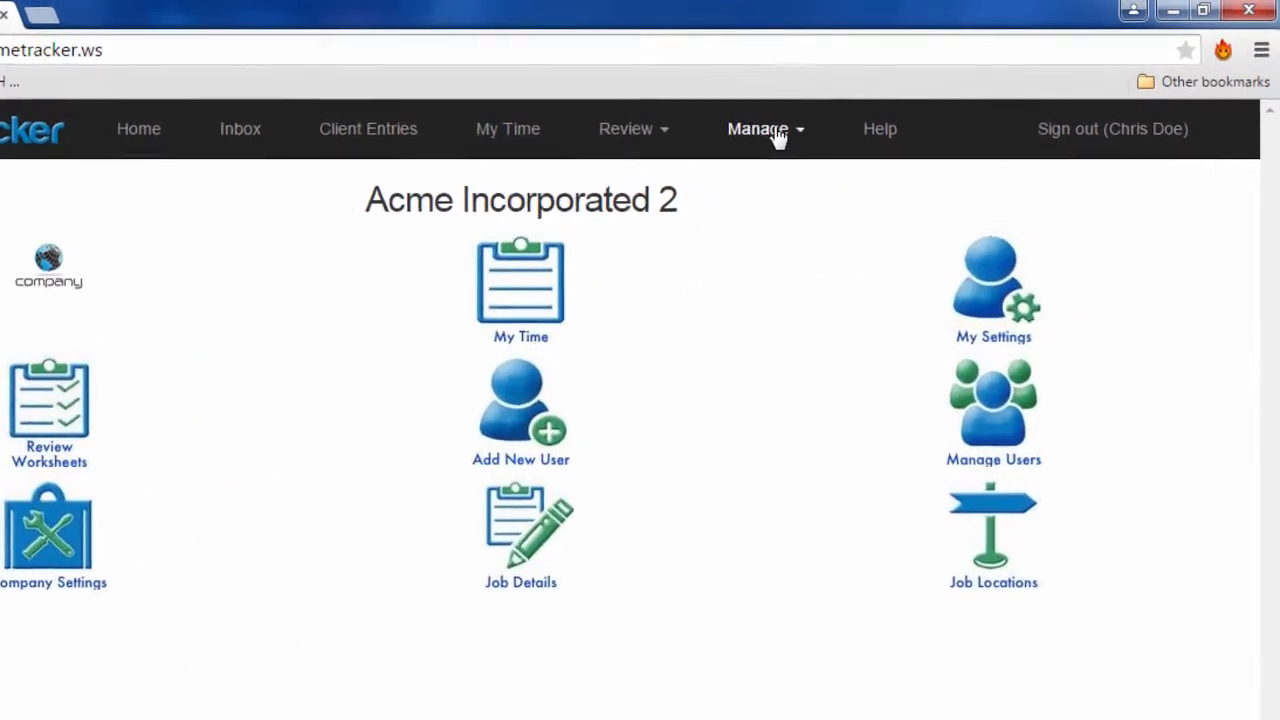
- Go to the company's job locations and open the form for adding a new one
{"action": "left_click", "coordinate": [778, 138]}
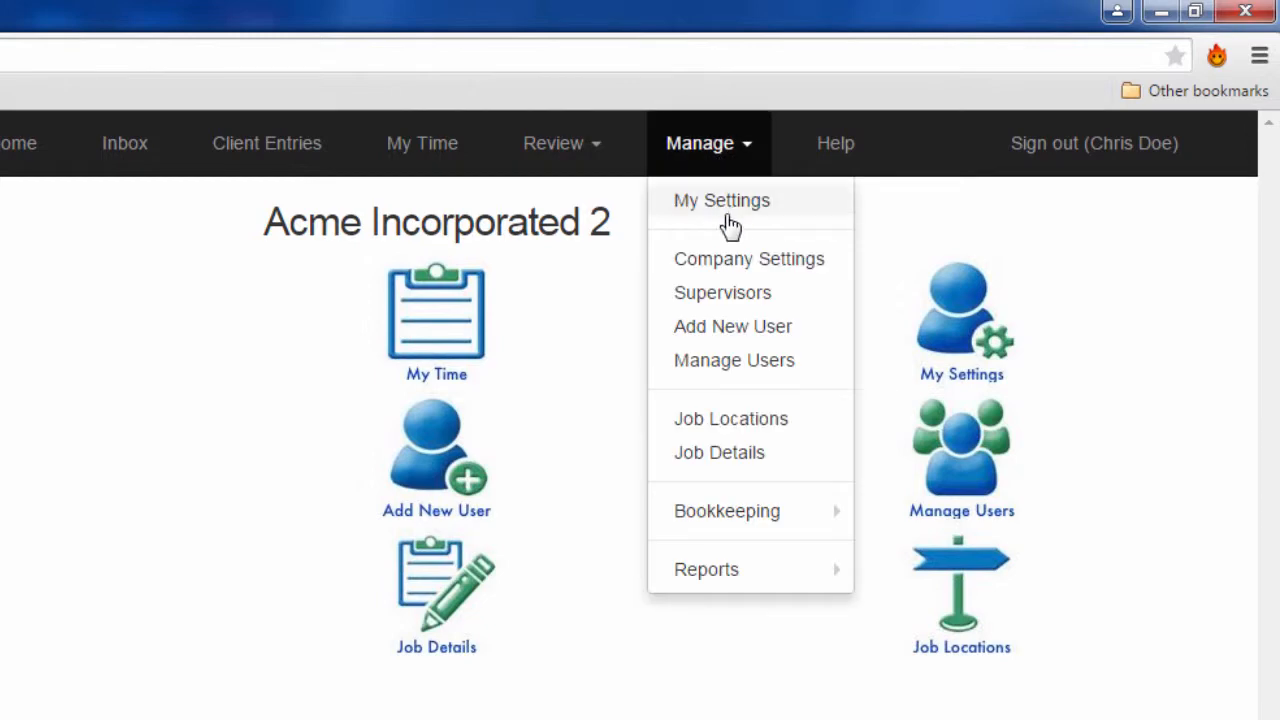
{"action": "left_click", "coordinate": [797, 425]}
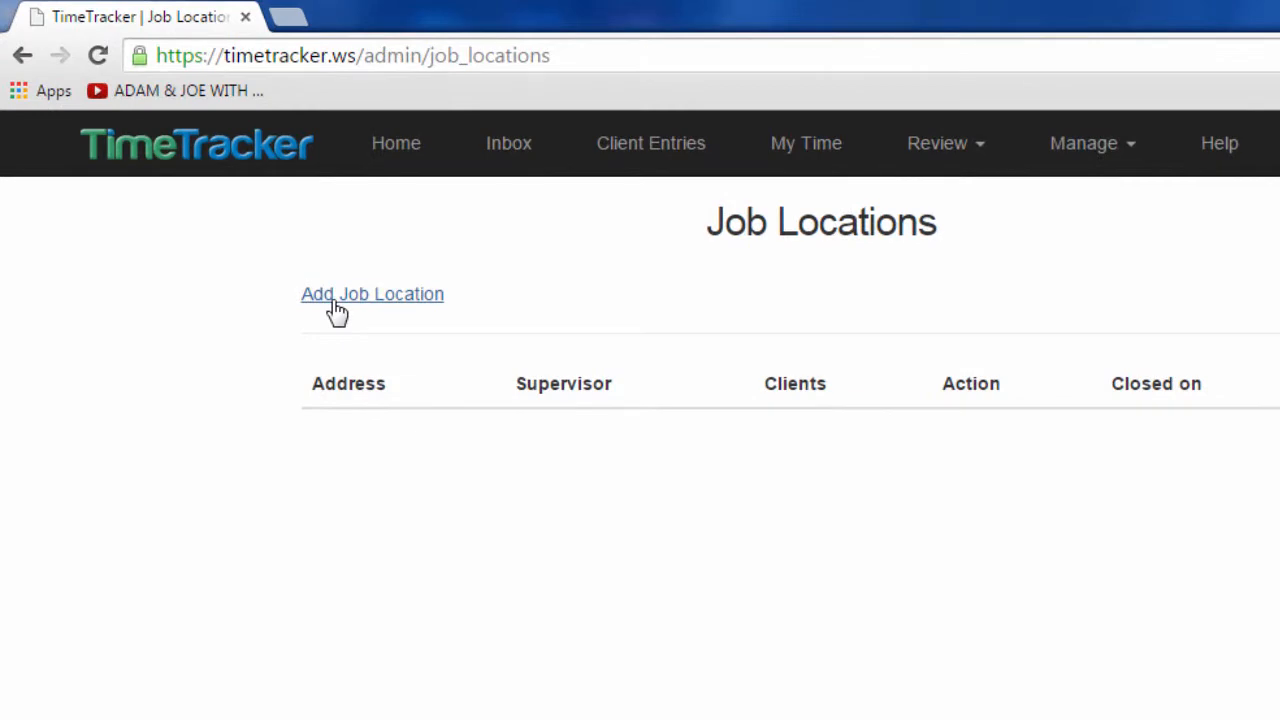
{"action": "left_click", "coordinate": [338, 302]}
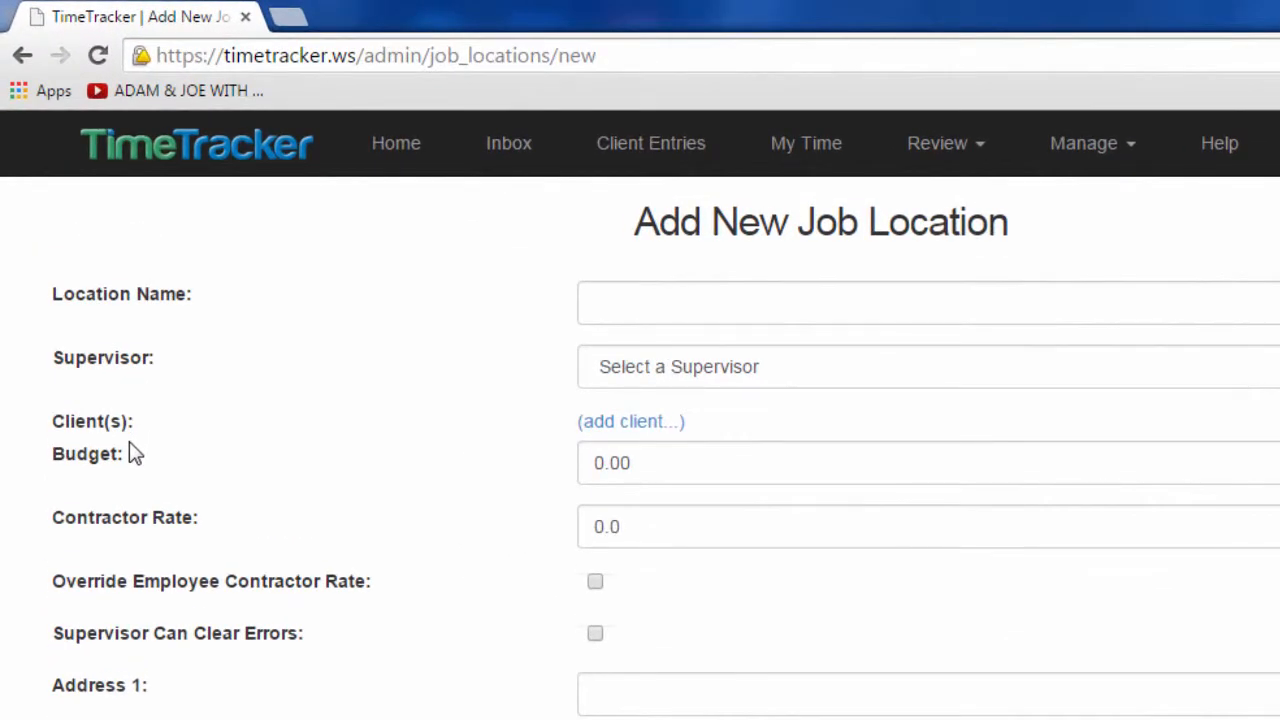
- View the supervisor choices and add a client selection row to the new job location
{"action": "left_click", "coordinate": [714, 366]}
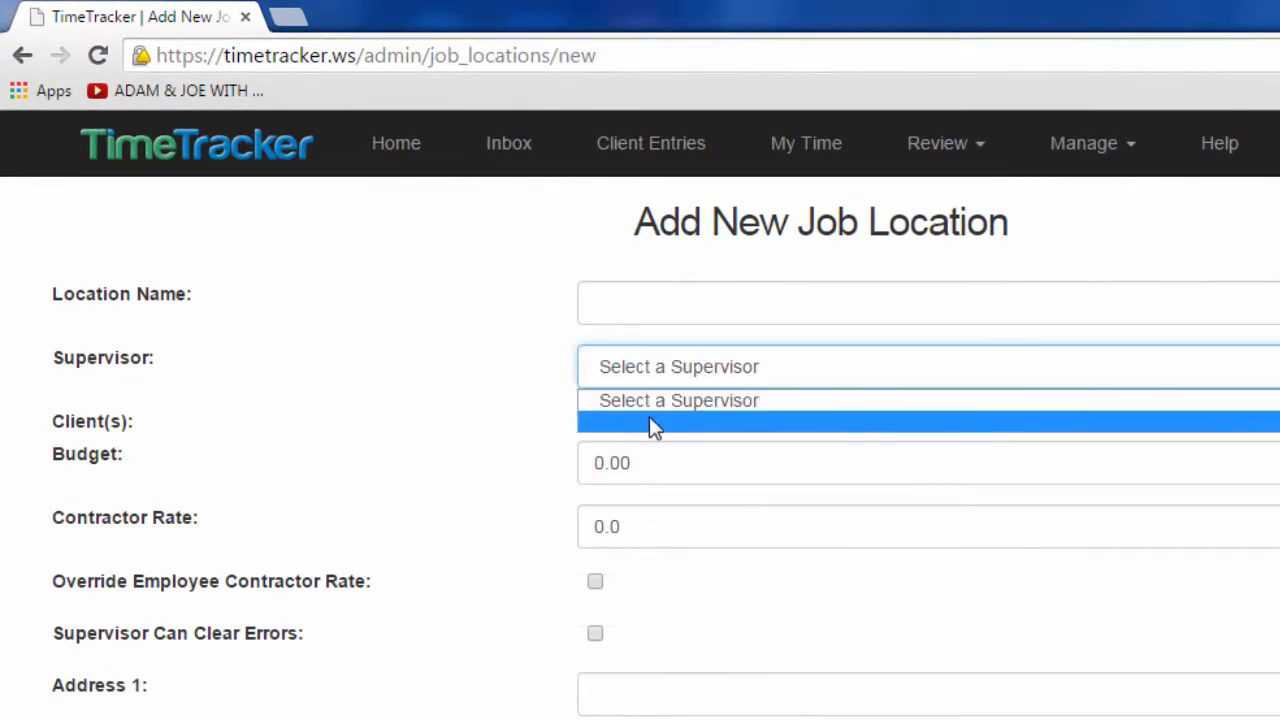
{"action": "left_click", "coordinate": [529, 430]}
{"action": "left_click", "coordinate": [612, 428]}
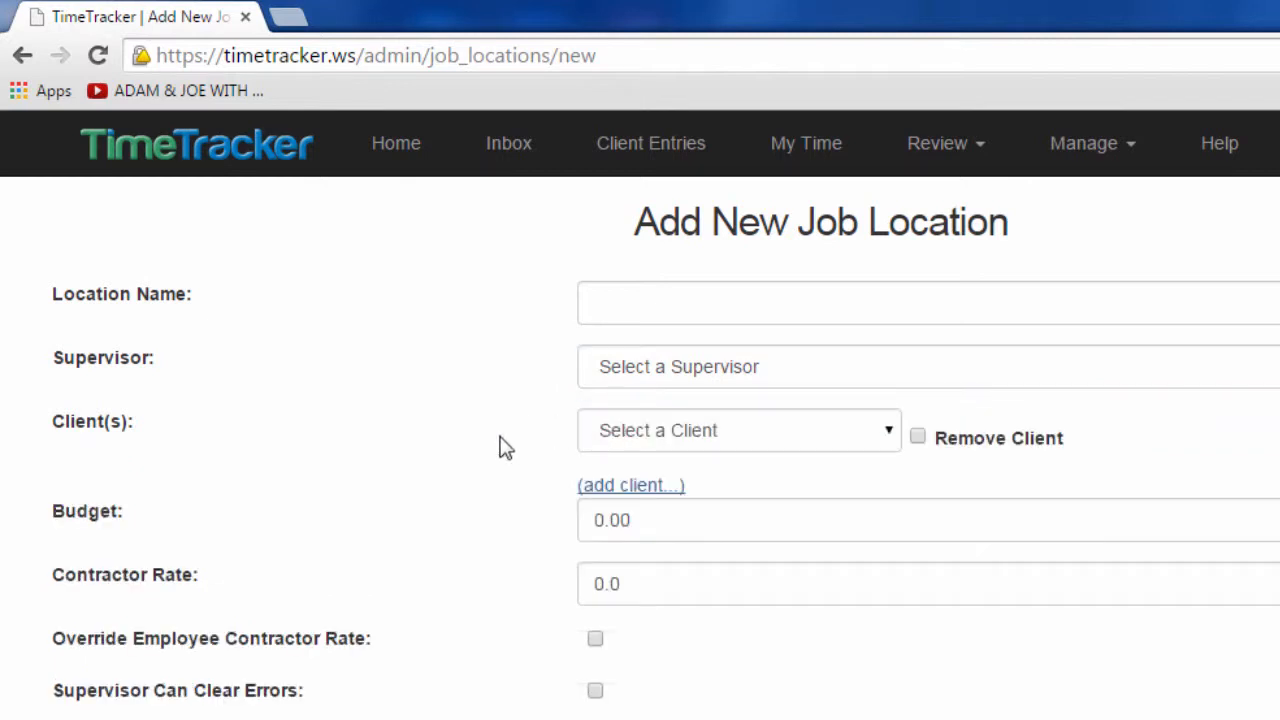
{"action": "left_click", "coordinate": [619, 517]}
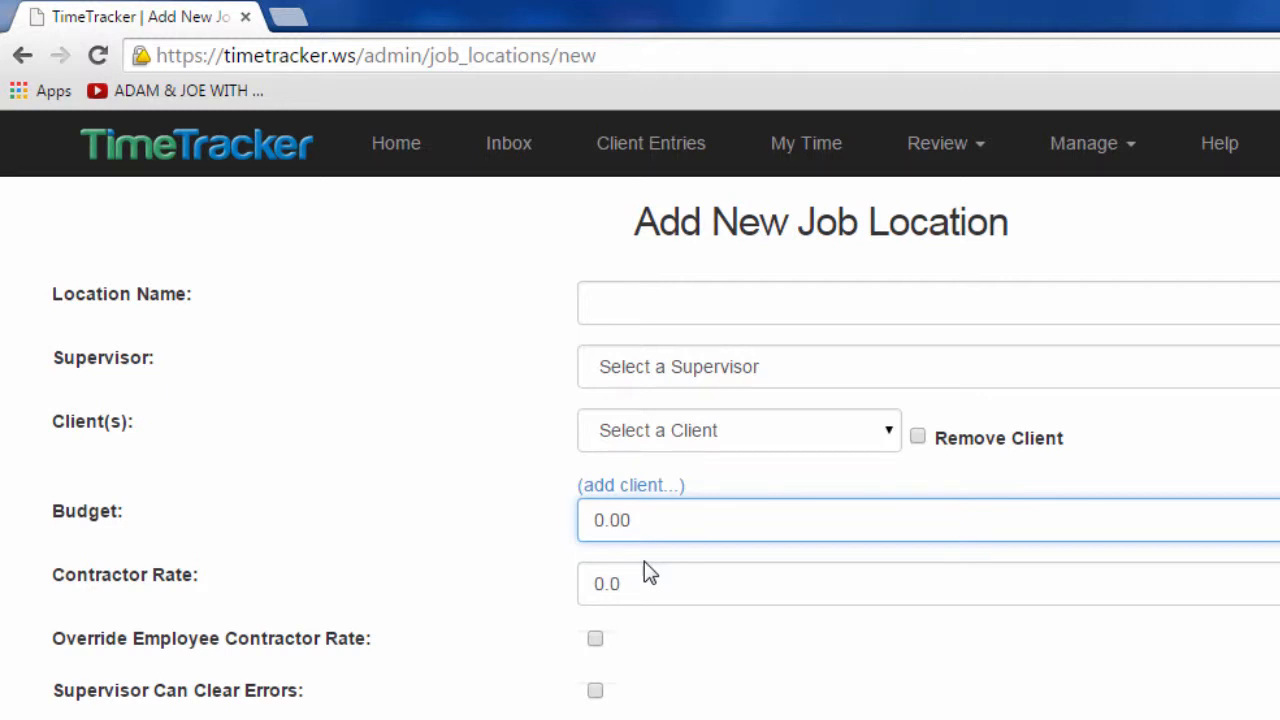
- Name the job location Homebase and set its contractor rate to 50.00
{"action": "left_click", "coordinate": [597, 315]}
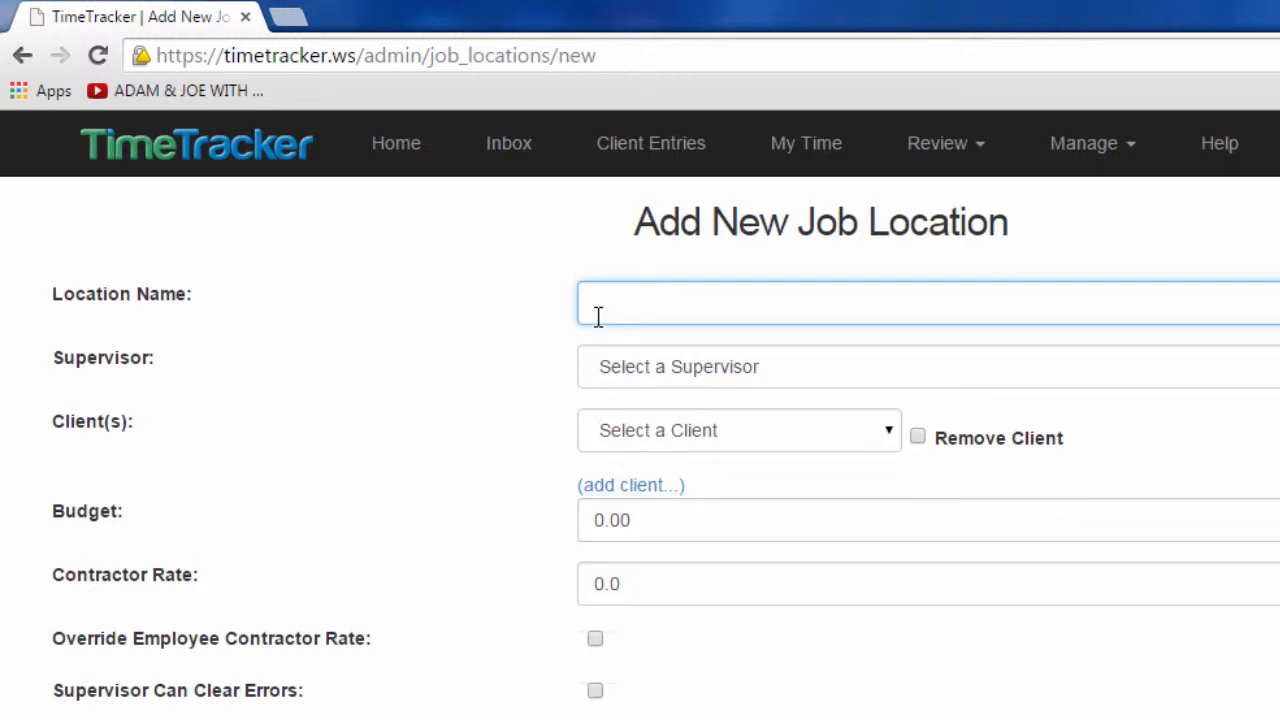
{"action": "type", "text": "Homebase"}
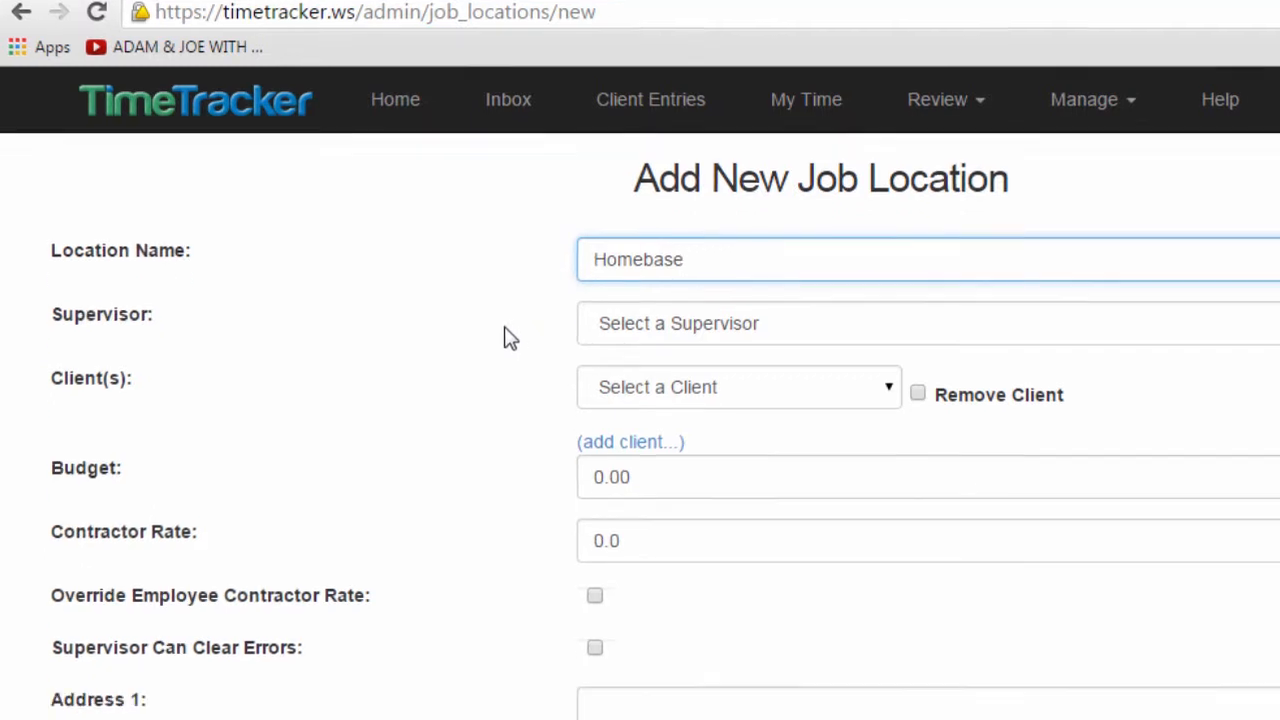
{"action": "left_click", "coordinate": [662, 362]}
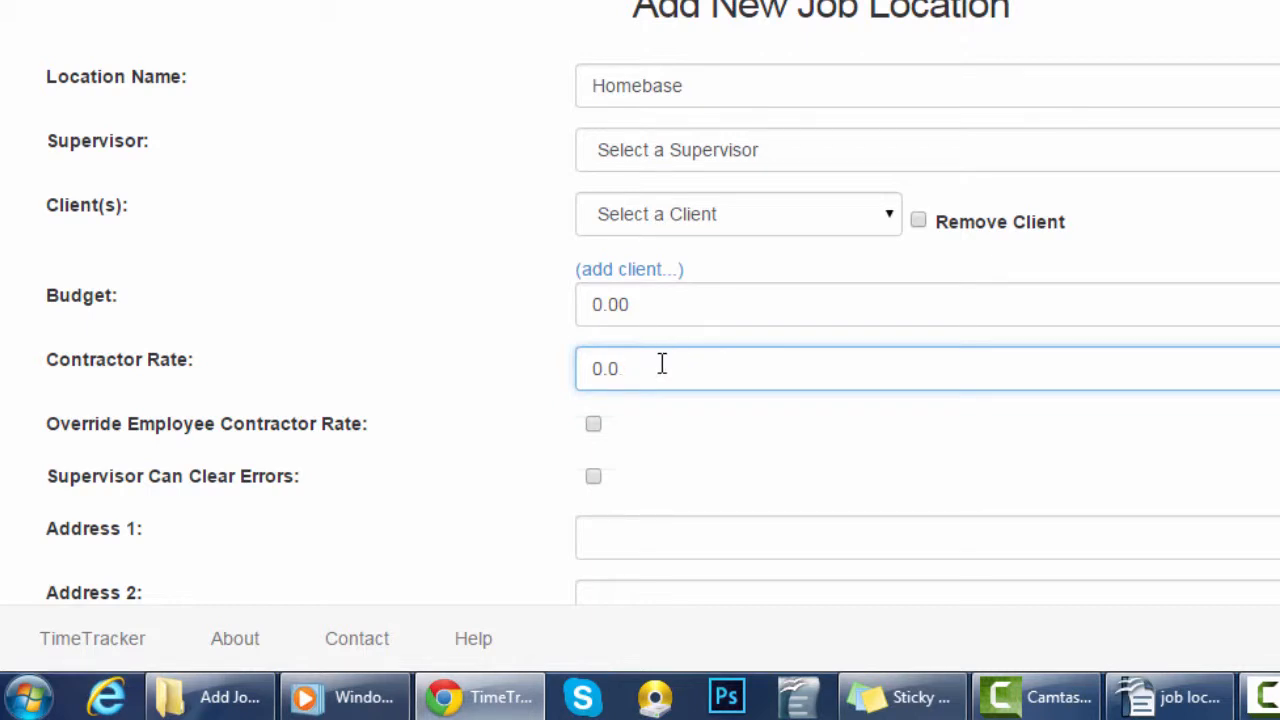
{"action": "left_click_drag", "start_coordinate": [661, 364], "coordinate": [571, 365]}
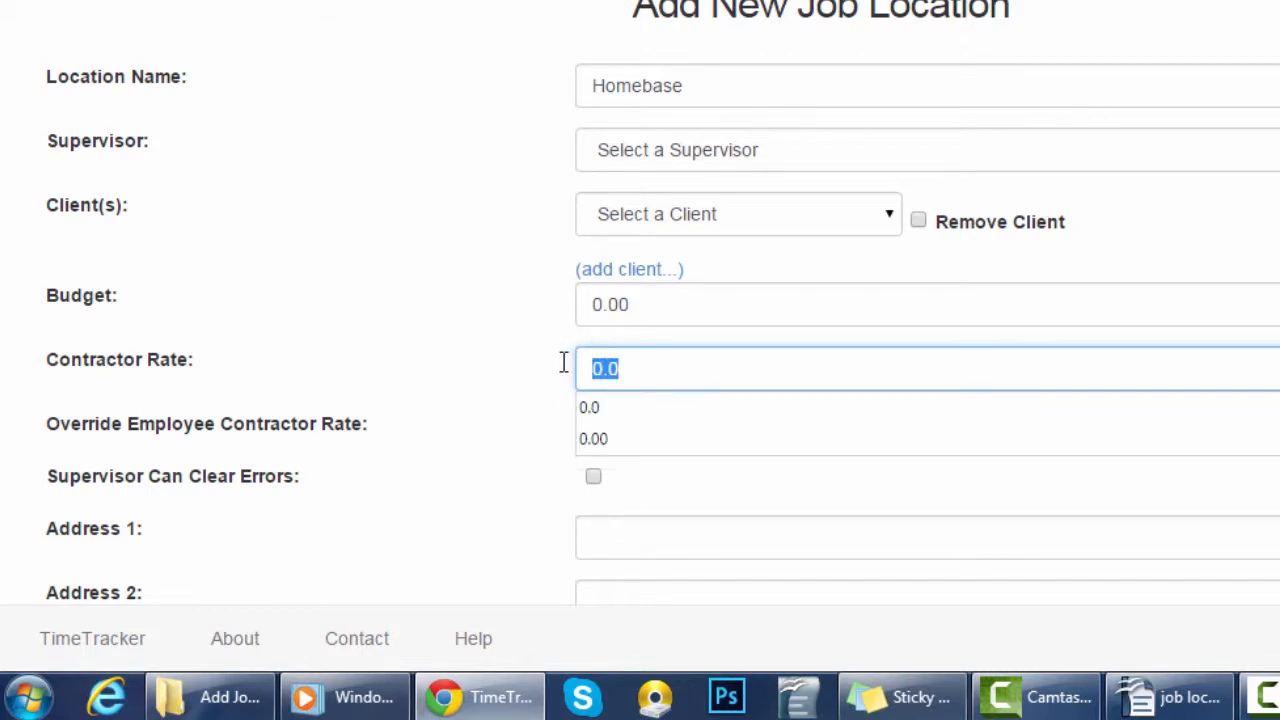
{"action": "type", "text": "50.00"}
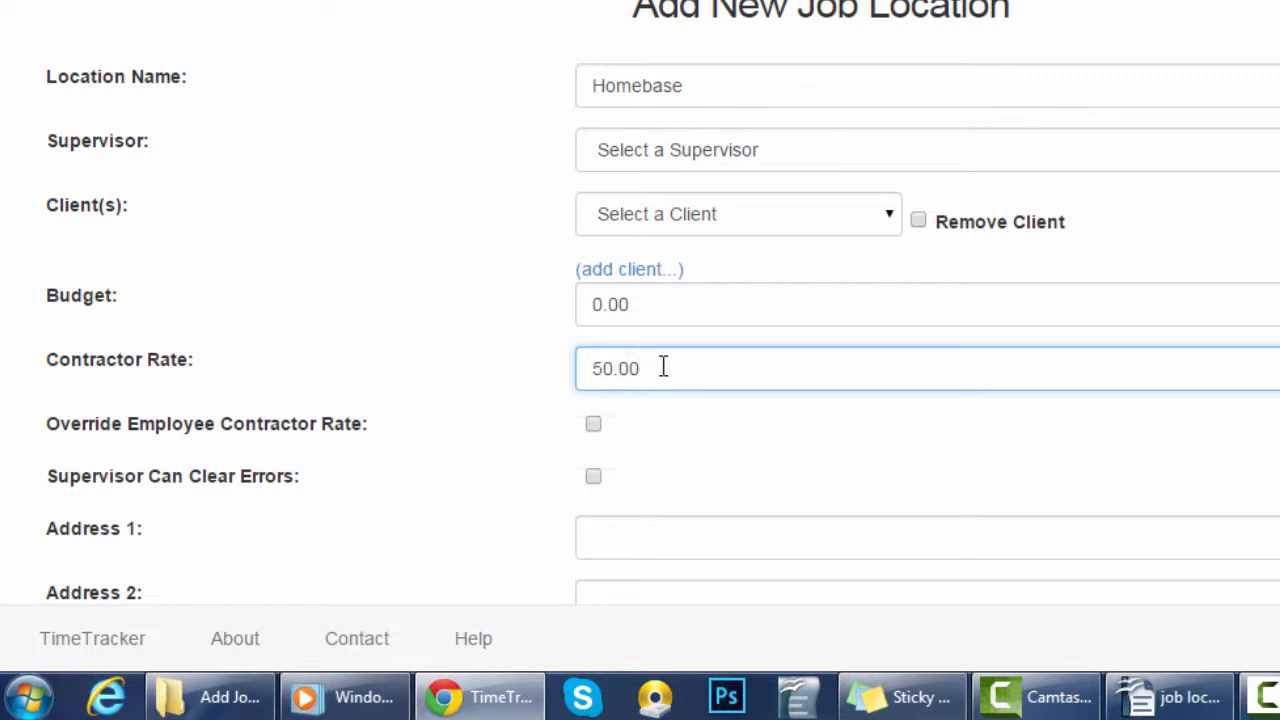
- Enable overriding the employee contractor rate and allow the supervisor to clear errors for this location
{"action": "left_click", "coordinate": [591, 432]}
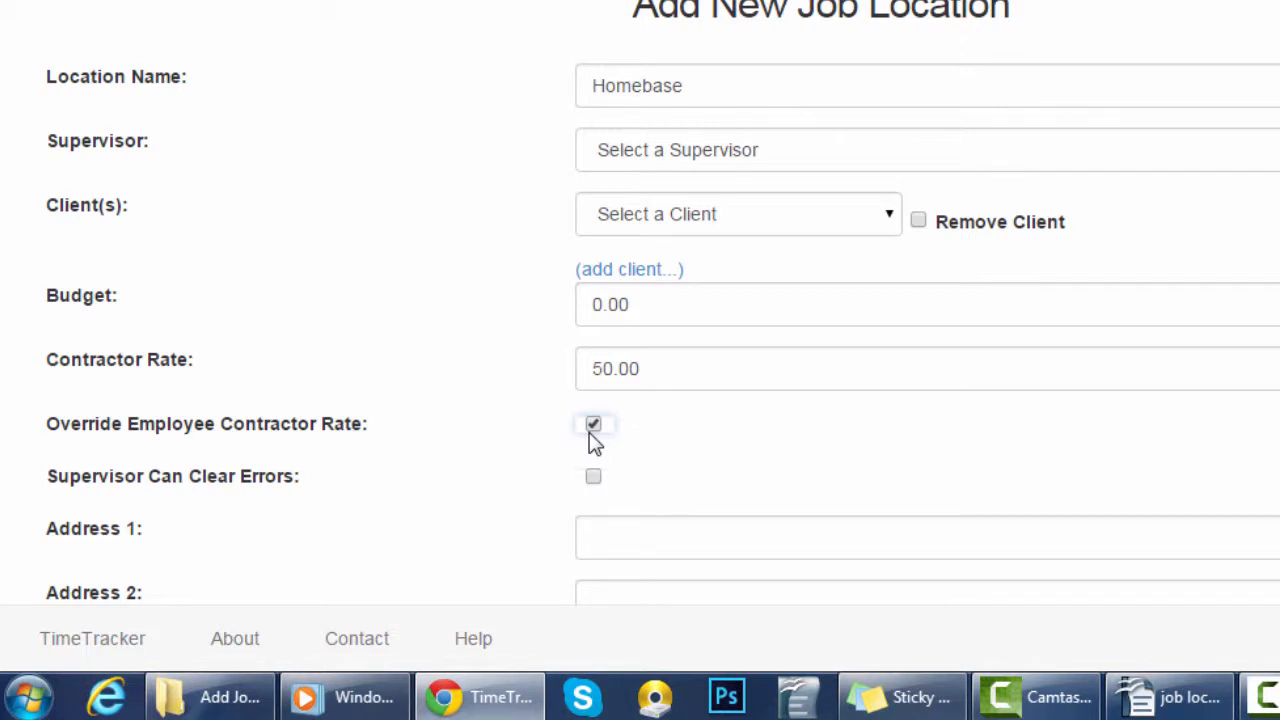
{"action": "scroll", "coordinate": [590, 440], "scroll_direction": "down", "scroll_amount": 3}
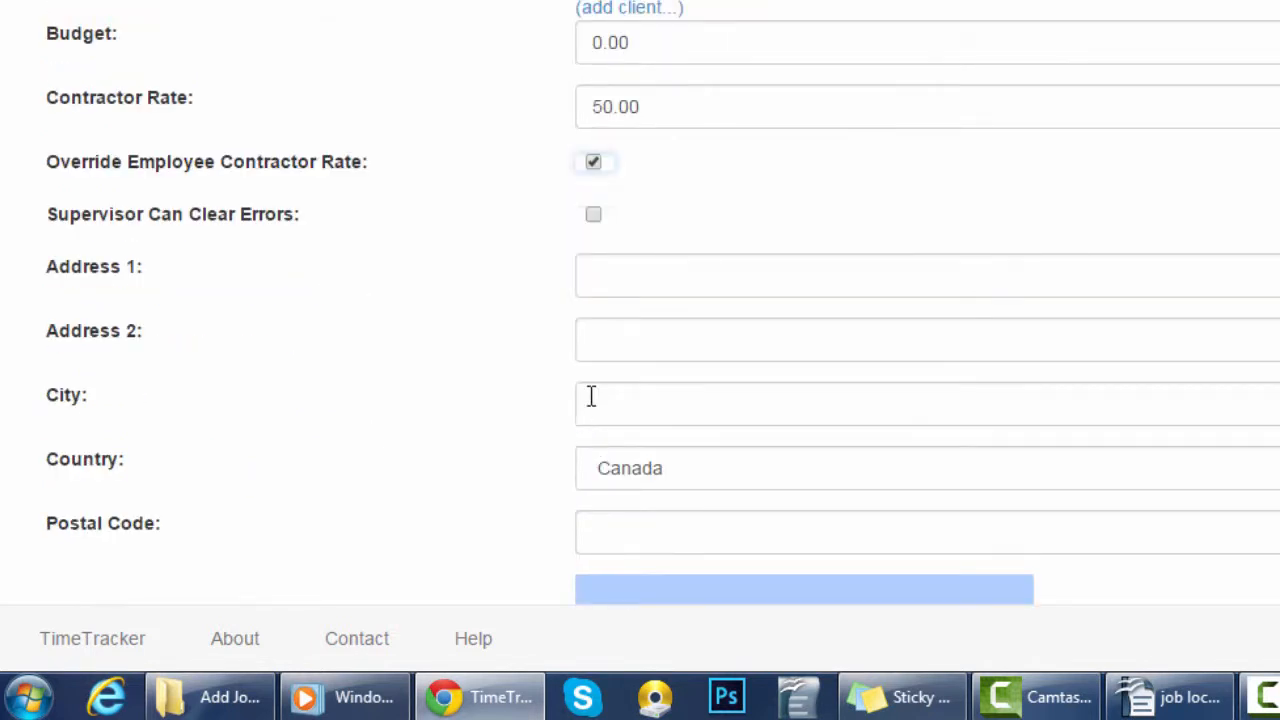
{"action": "left_click", "coordinate": [593, 220]}
{"action": "scroll", "coordinate": [609, 270], "scroll_direction": "down", "scroll_amount": 3}
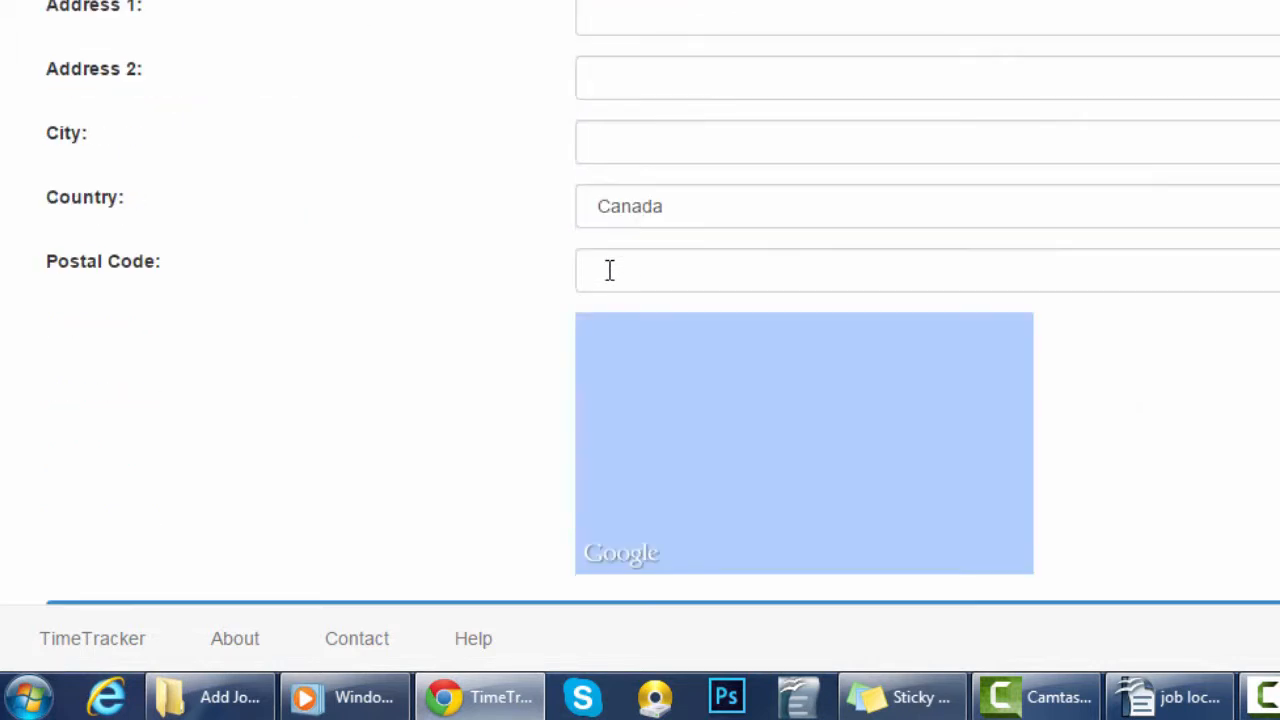
- Fill in the job location's street address on the first address line, dismissing the map alert
{"action": "scroll", "coordinate": [609, 270], "scroll_direction": "up", "scroll_amount": 2}
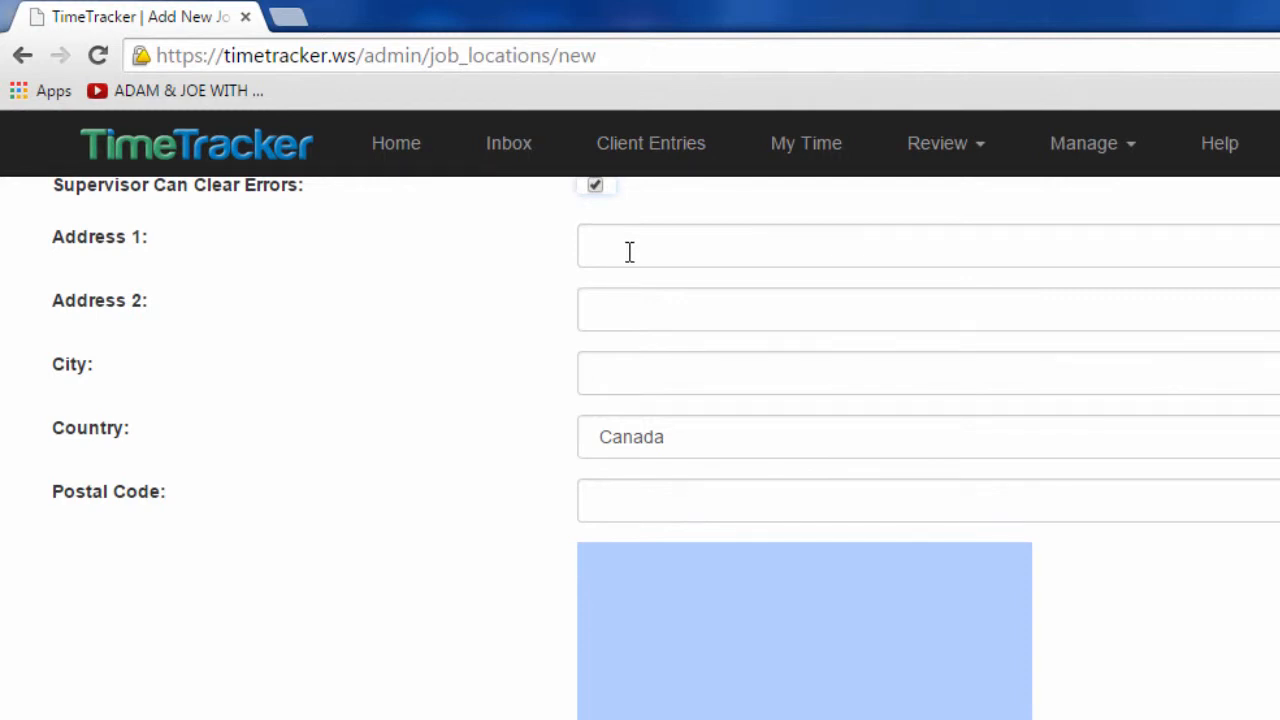
{"action": "left_click", "coordinate": [629, 251]}
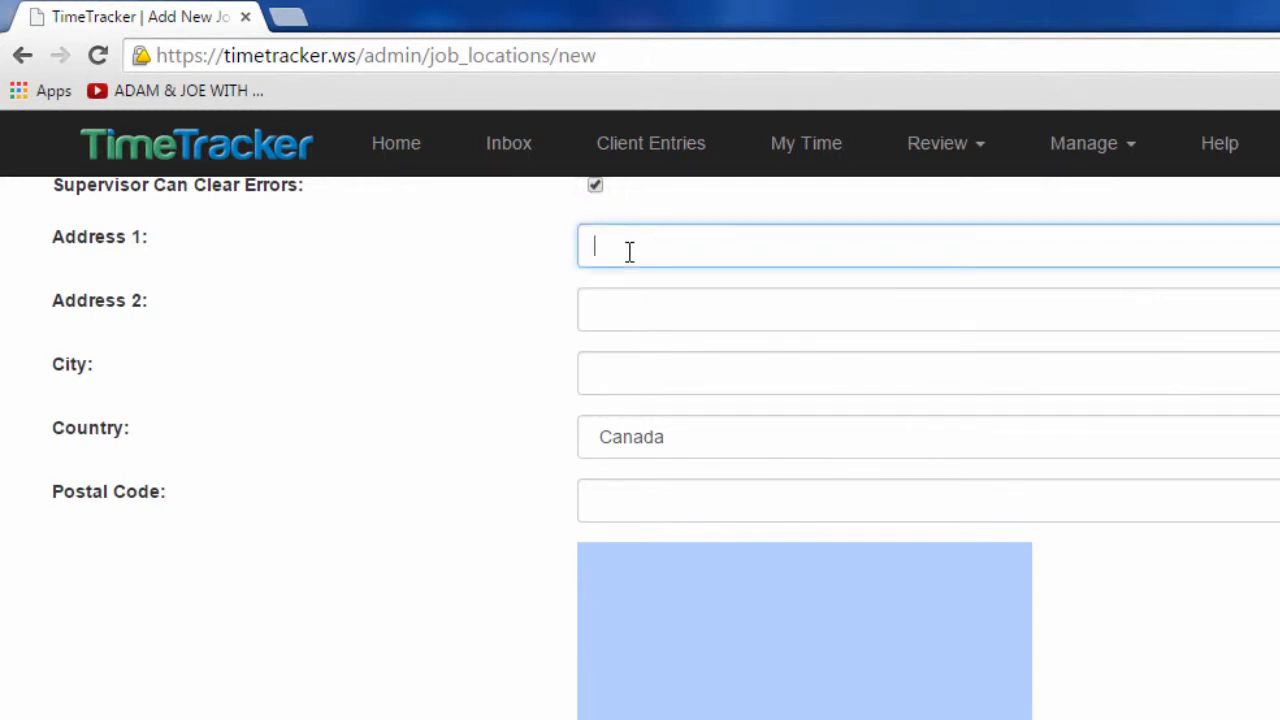
{"action": "type", "text": "9"}
{"action": "left_click", "coordinate": [631, 288]}
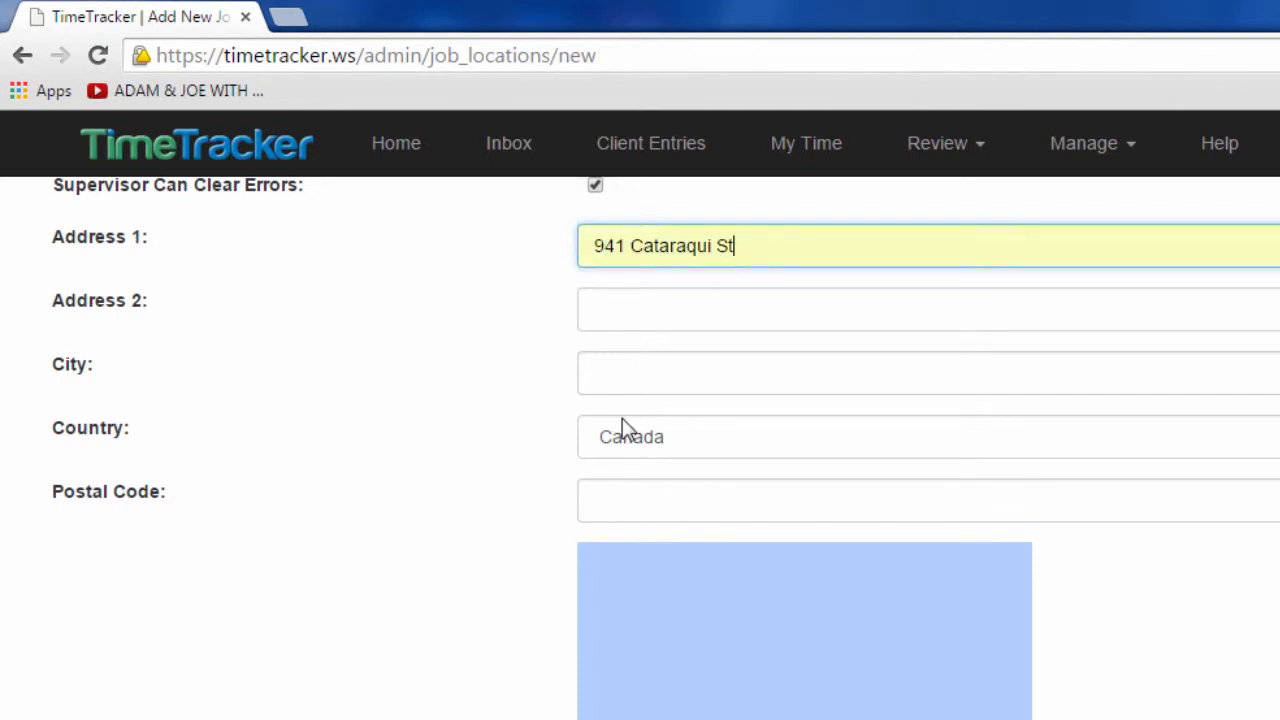
{"action": "left_click", "coordinate": [631, 377]}
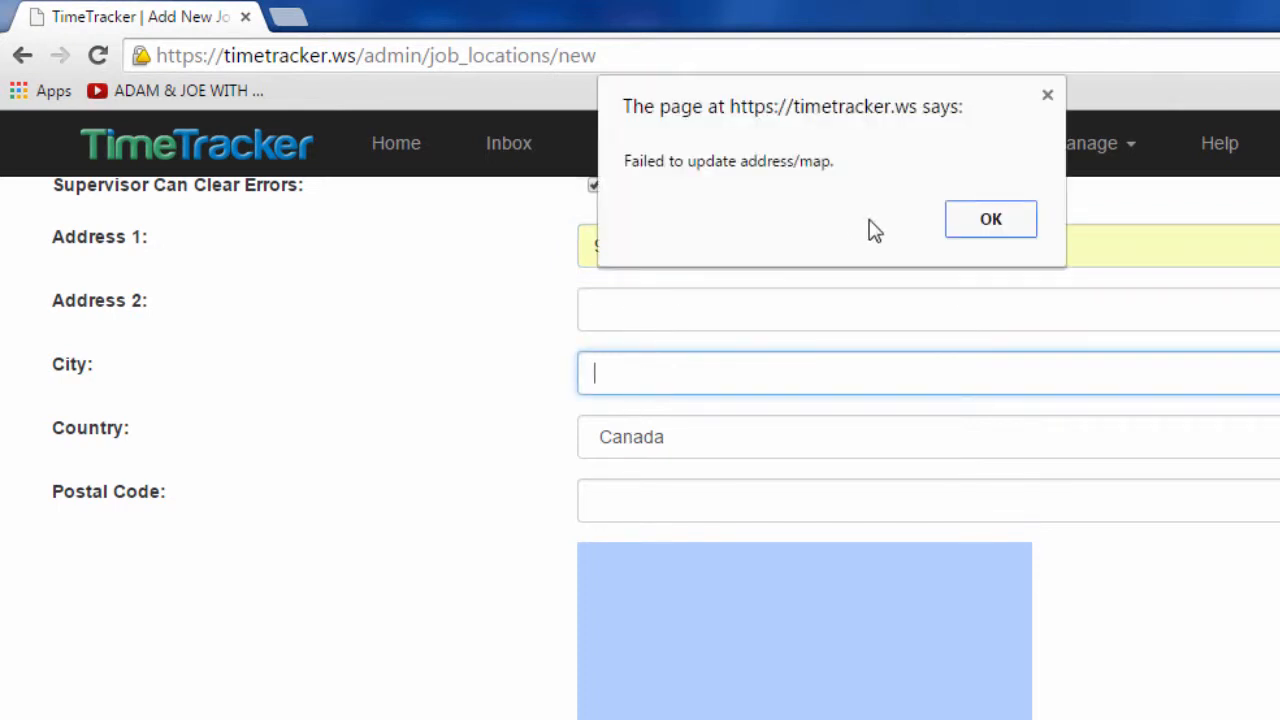
{"action": "left_click", "coordinate": [988, 224]}
- Fill in the job location's city using the suggested entry, dismissing the map alert
{"action": "left_click", "coordinate": [627, 376]}
{"action": "type", "text": "wind"}
{"action": "key", "text": "BackSpace"}
{"action": "key", "text": "BackSpace"}
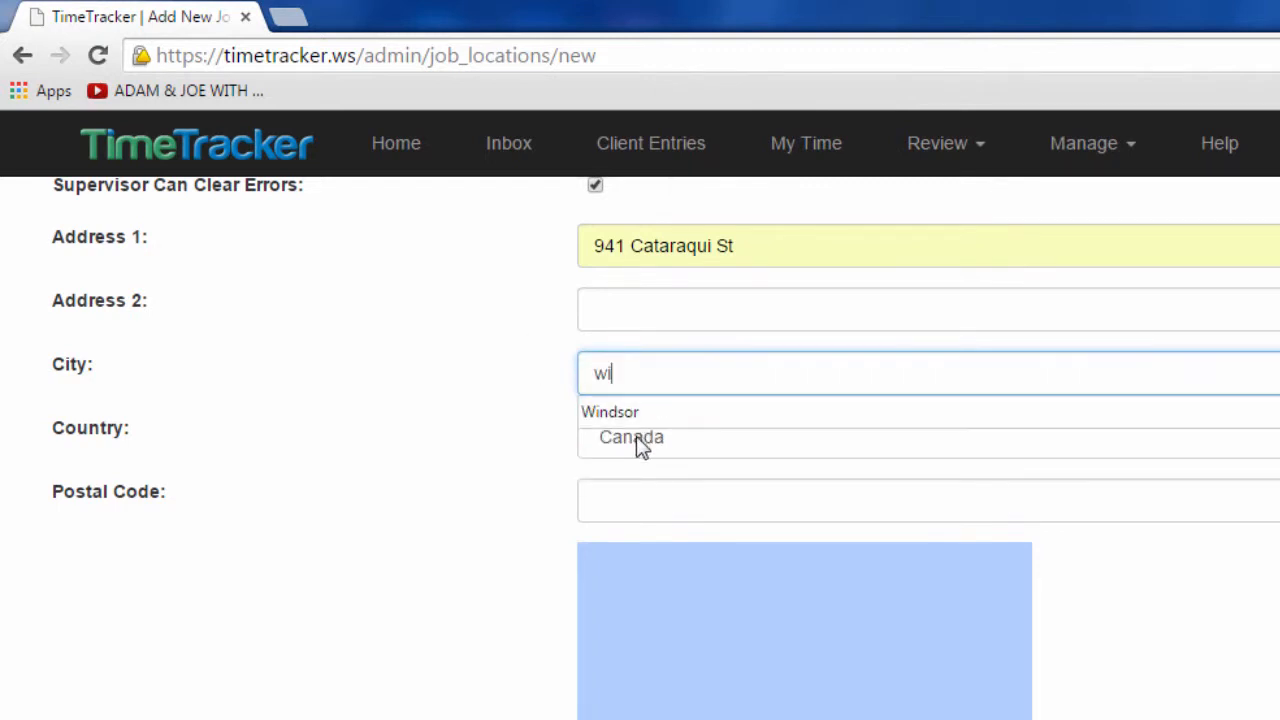
{"action": "left_click", "coordinate": [636, 410]}
{"action": "left_click", "coordinate": [644, 505]}
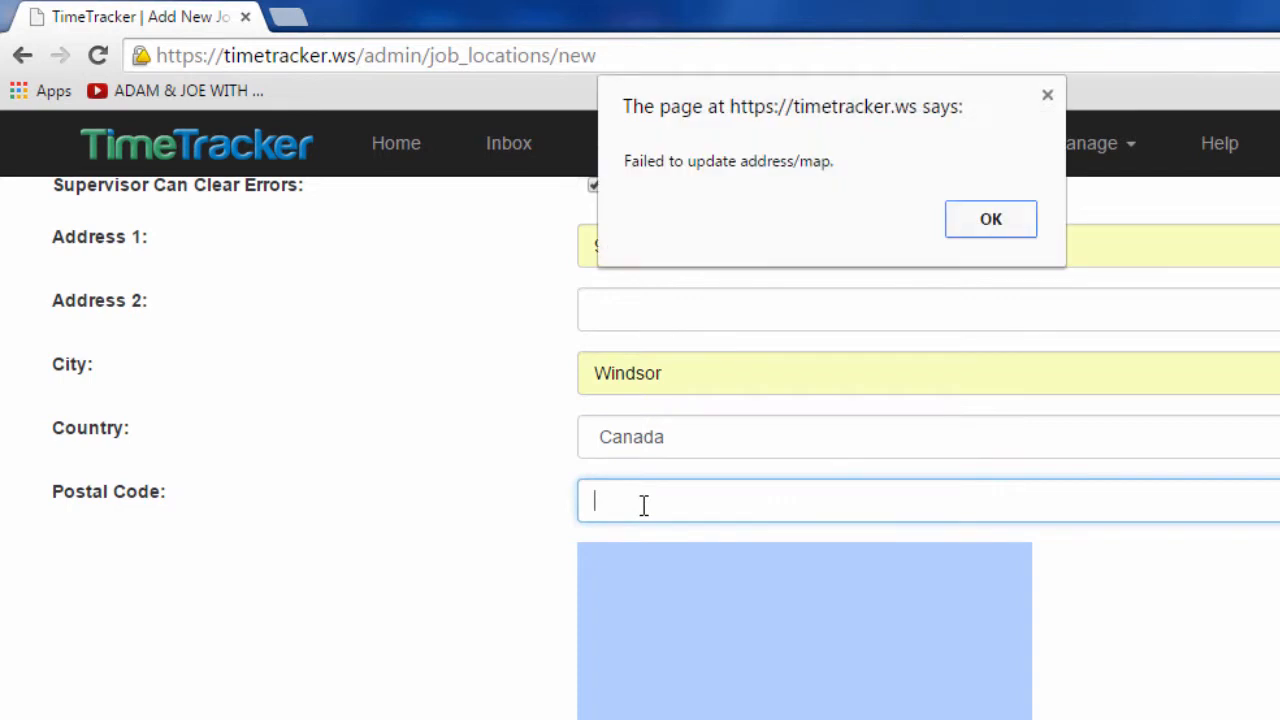
{"action": "left_click", "coordinate": [1002, 232]}
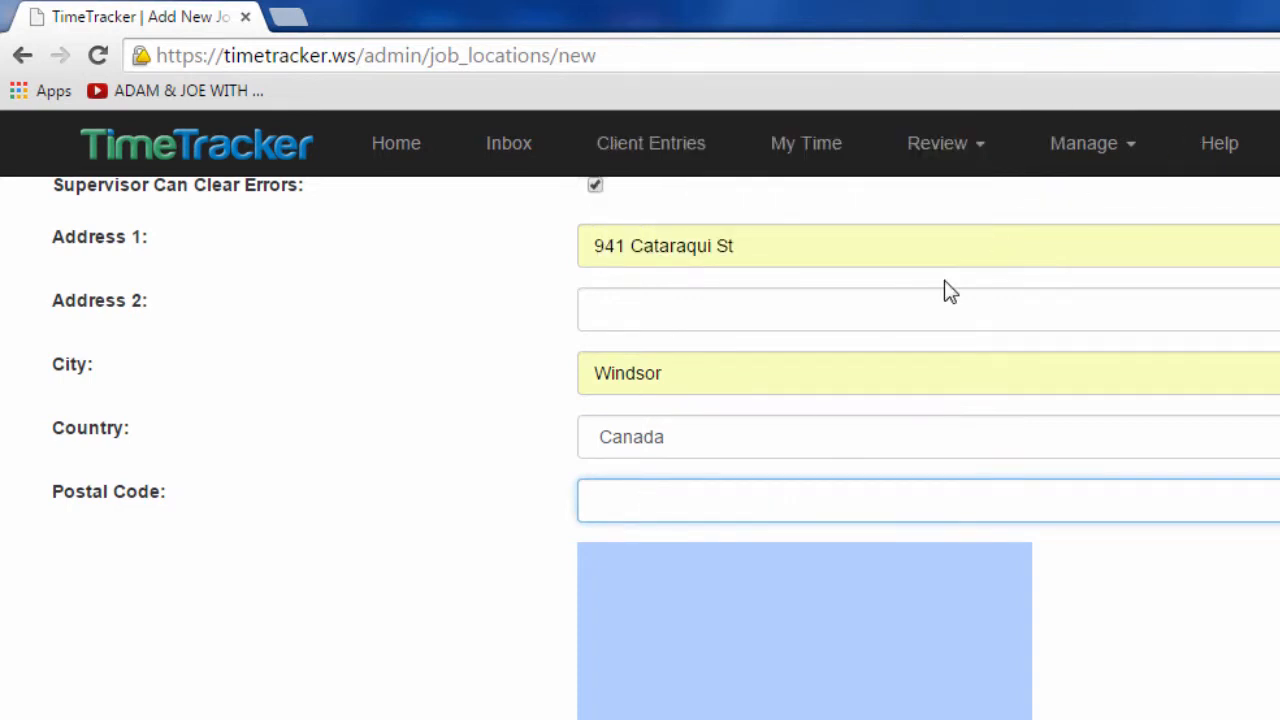
- Fill in the job location's postal code and submit the new location, dismissing the map alert
{"action": "left_click", "coordinate": [644, 514]}
{"action": "left_click", "coordinate": [650, 570]}
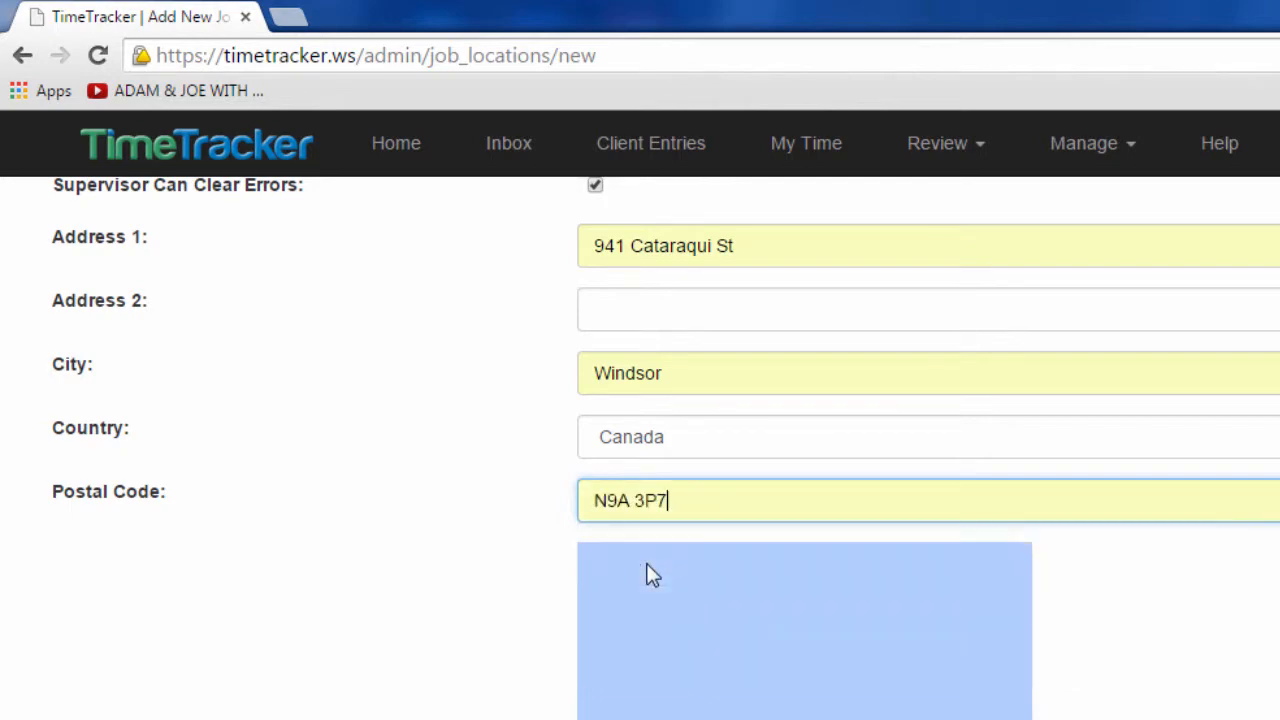
{"action": "scroll", "coordinate": [778, 637], "scroll_direction": "down", "scroll_amount": 2}
{"action": "left_click", "coordinate": [810, 685]}
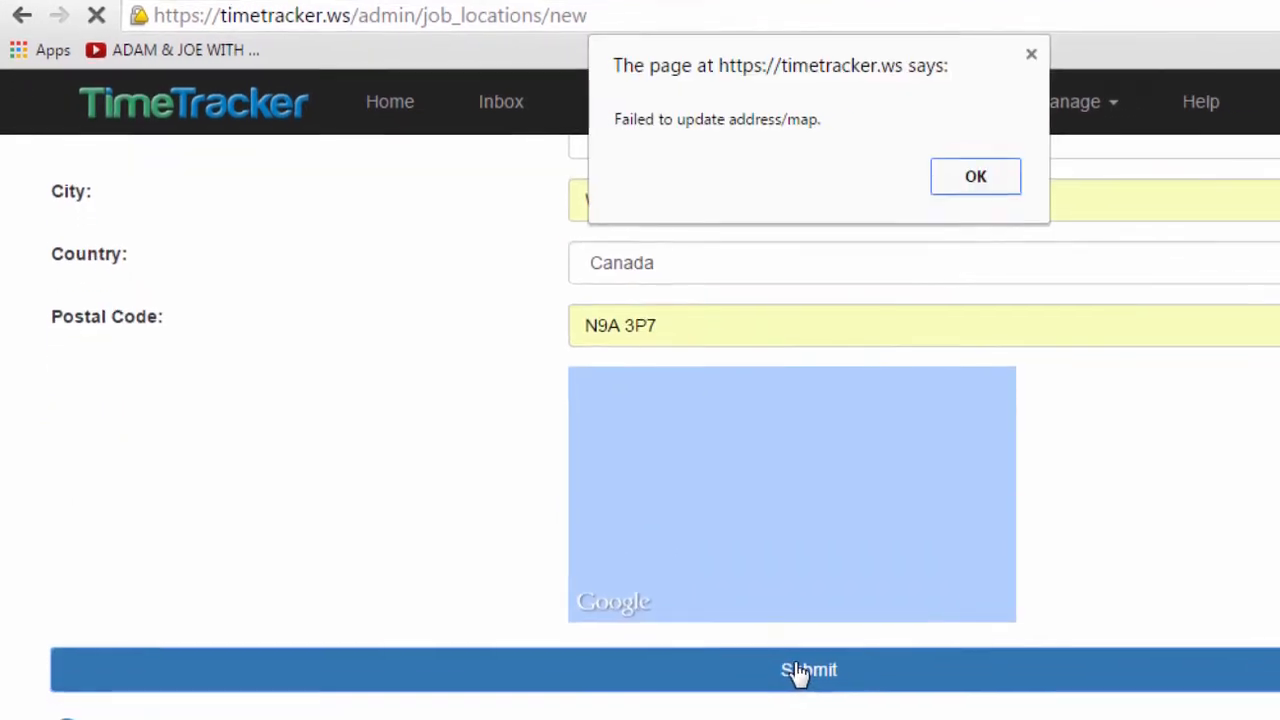
{"action": "left_click", "coordinate": [995, 172]}
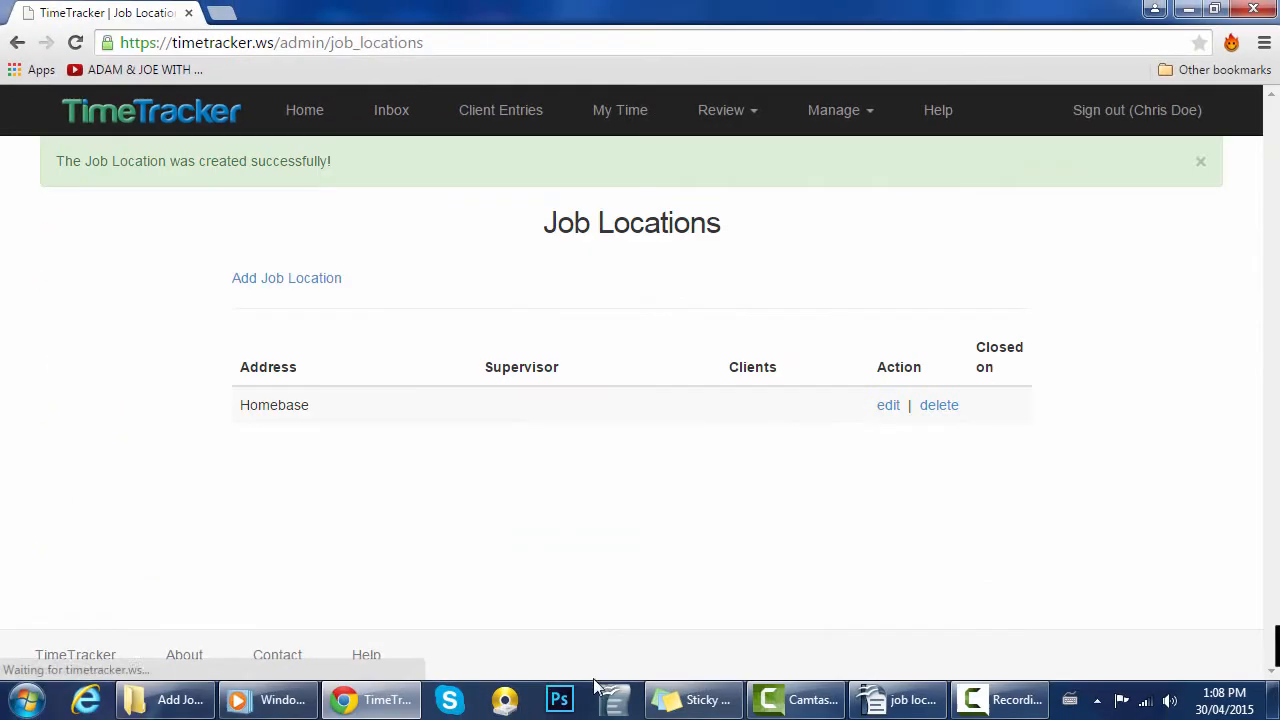
- Open the Homebase job location for editing and check its address details and map
{"action": "left_click", "coordinate": [888, 406]}
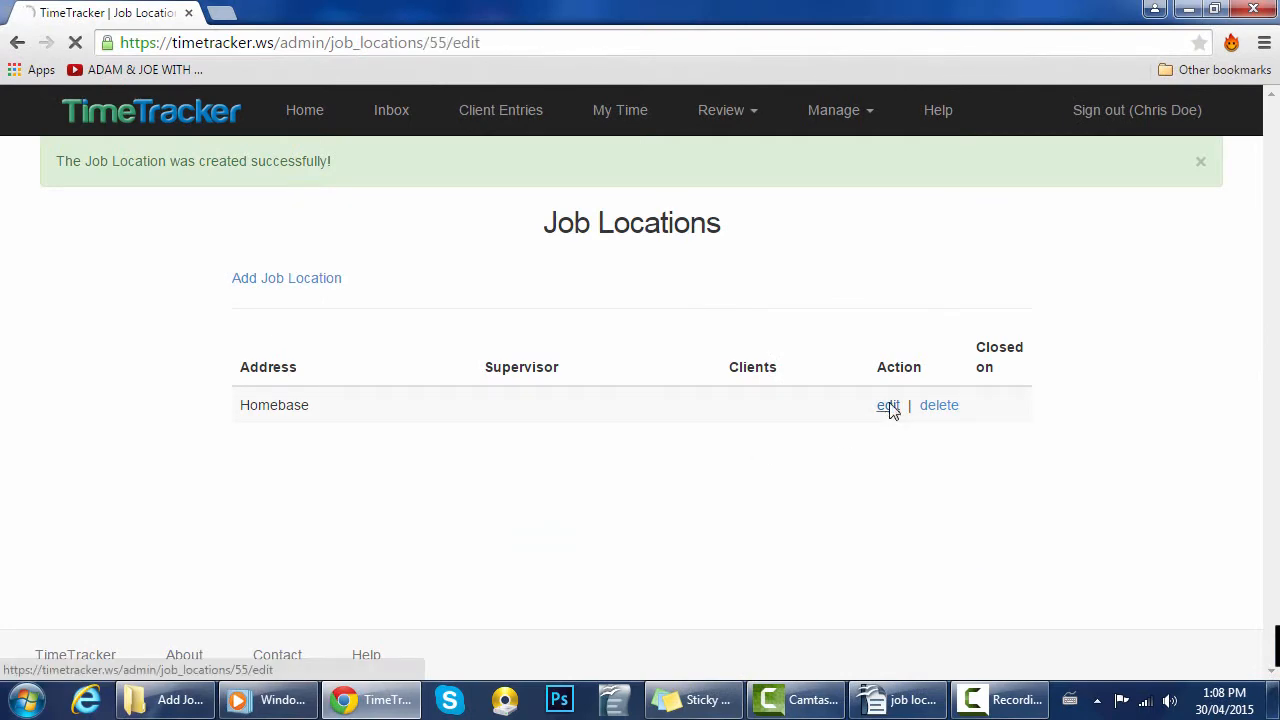
{"action": "scroll", "coordinate": [710, 349], "scroll_direction": "down", "scroll_amount": 5}
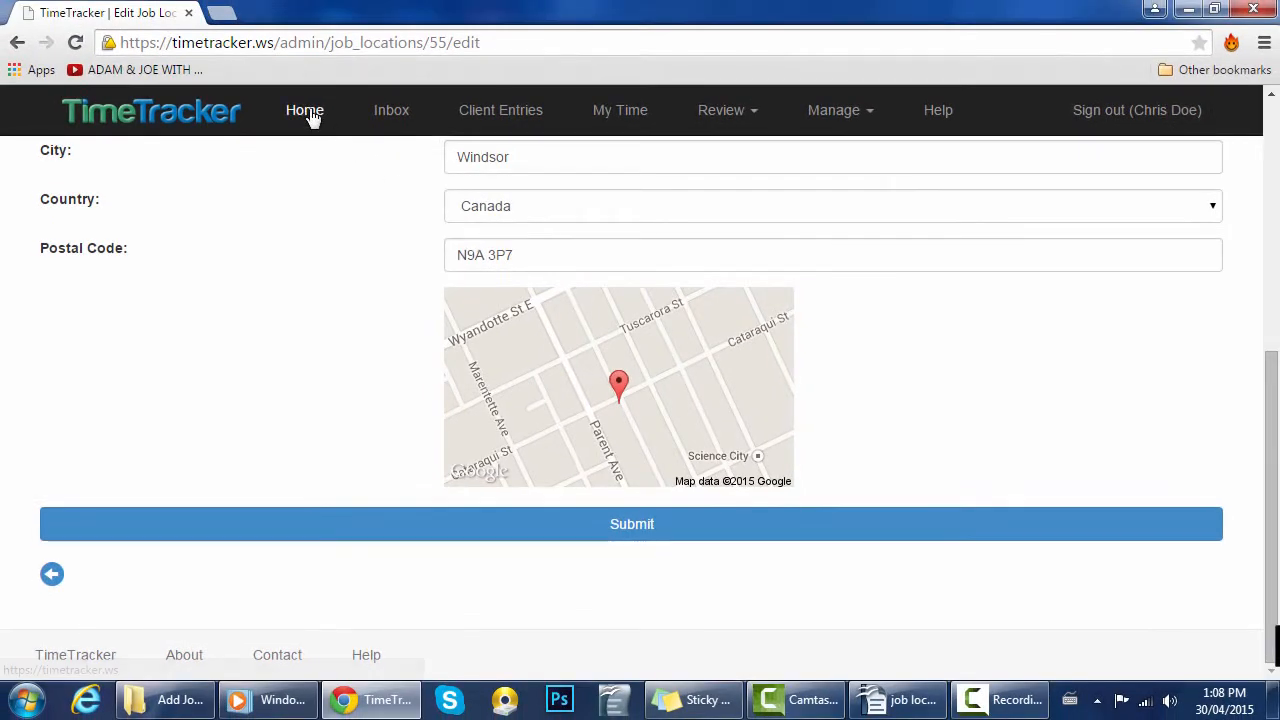
- Go from the home page to the job details list and rename the Other detail as Odd Jobs
{"action": "left_click", "coordinate": [311, 115]}
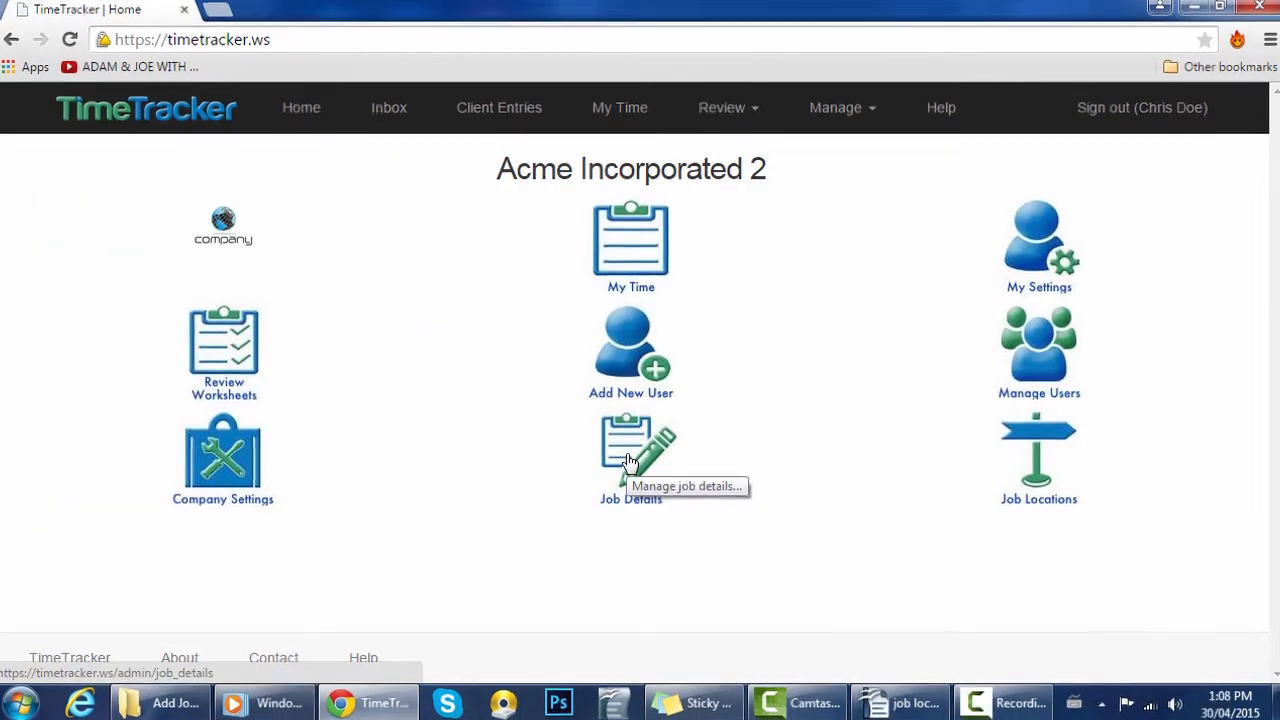
{"action": "left_click", "coordinate": [847, 124]}
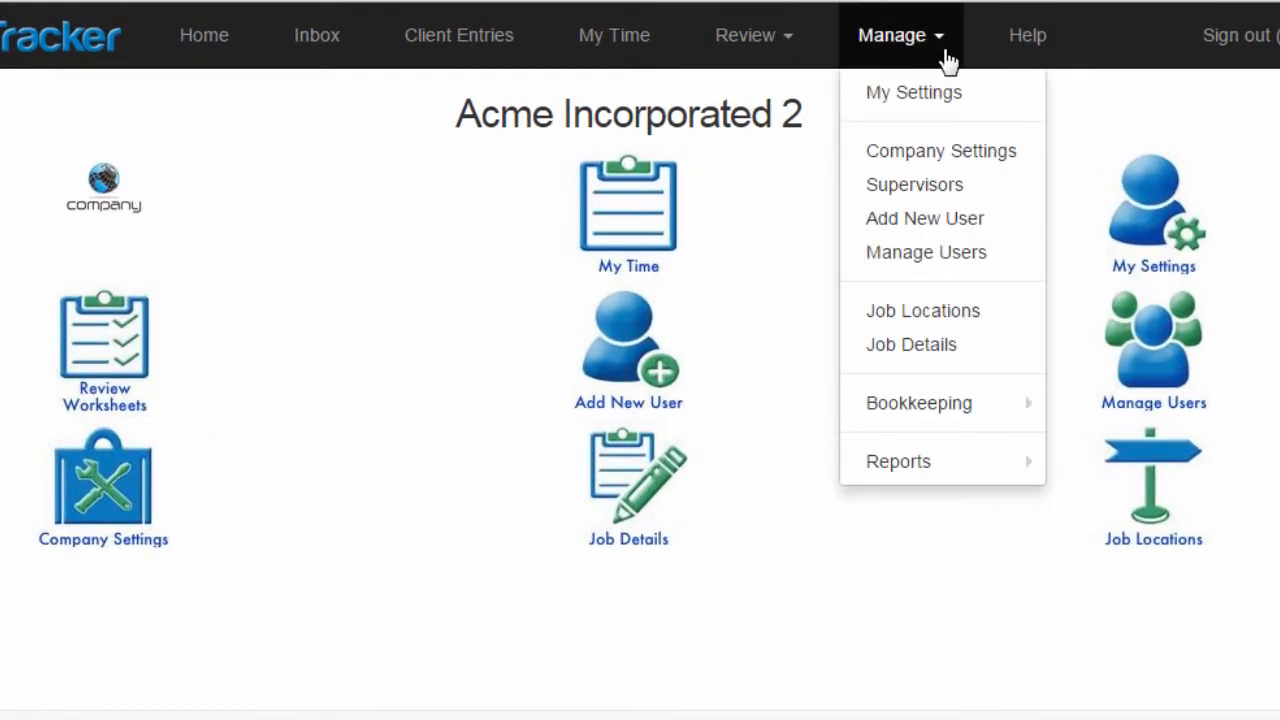
{"action": "left_click", "coordinate": [925, 348]}
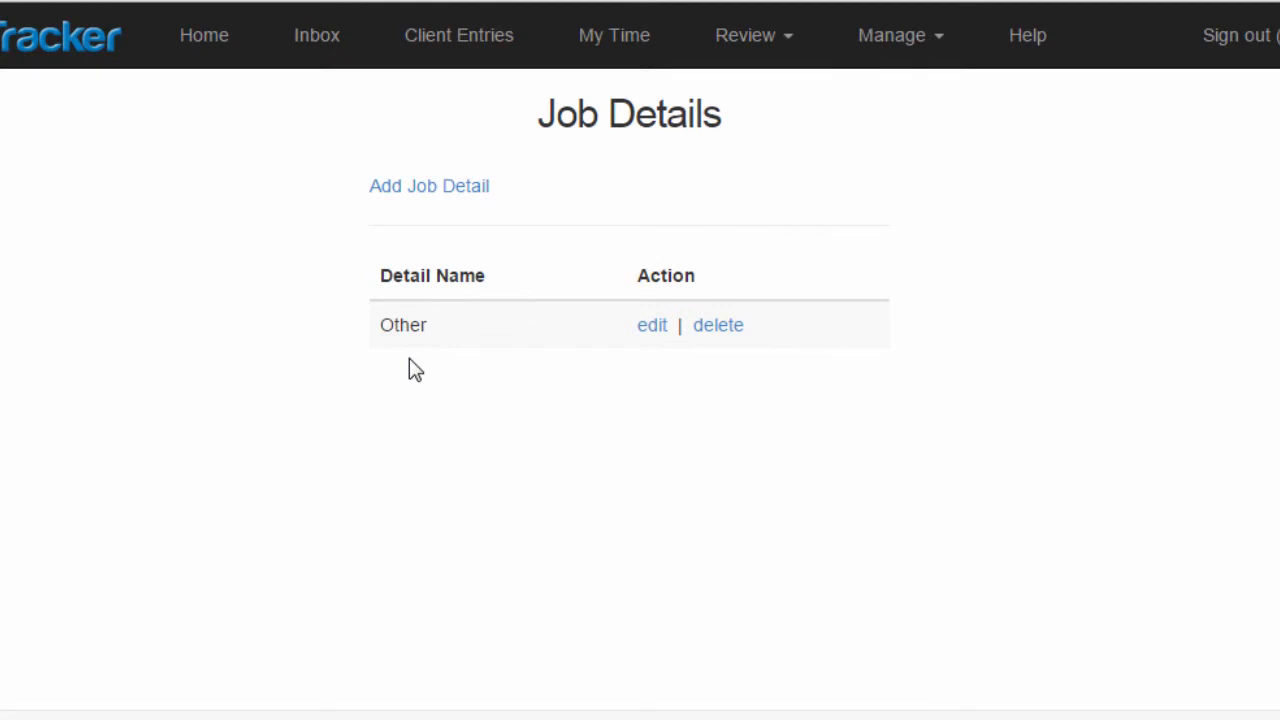
{"action": "left_click", "coordinate": [648, 327]}
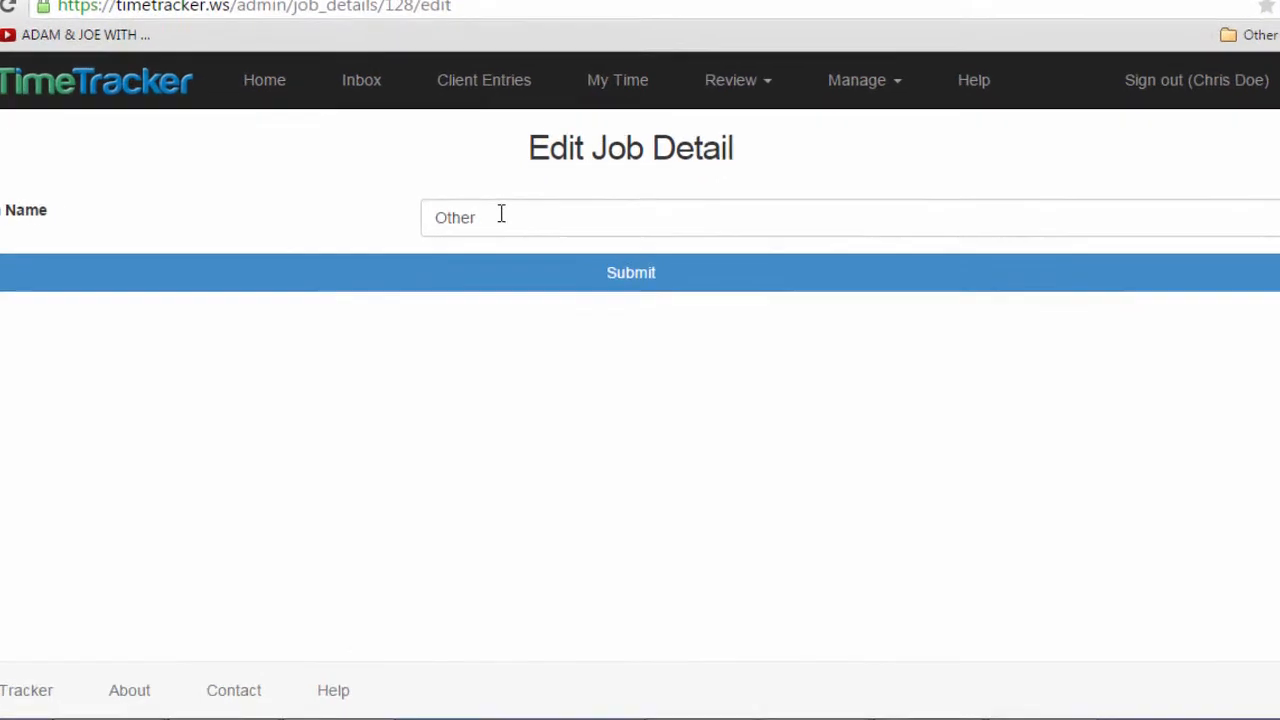
{"action": "left_click_drag", "start_coordinate": [504, 221], "coordinate": [296, 223]}
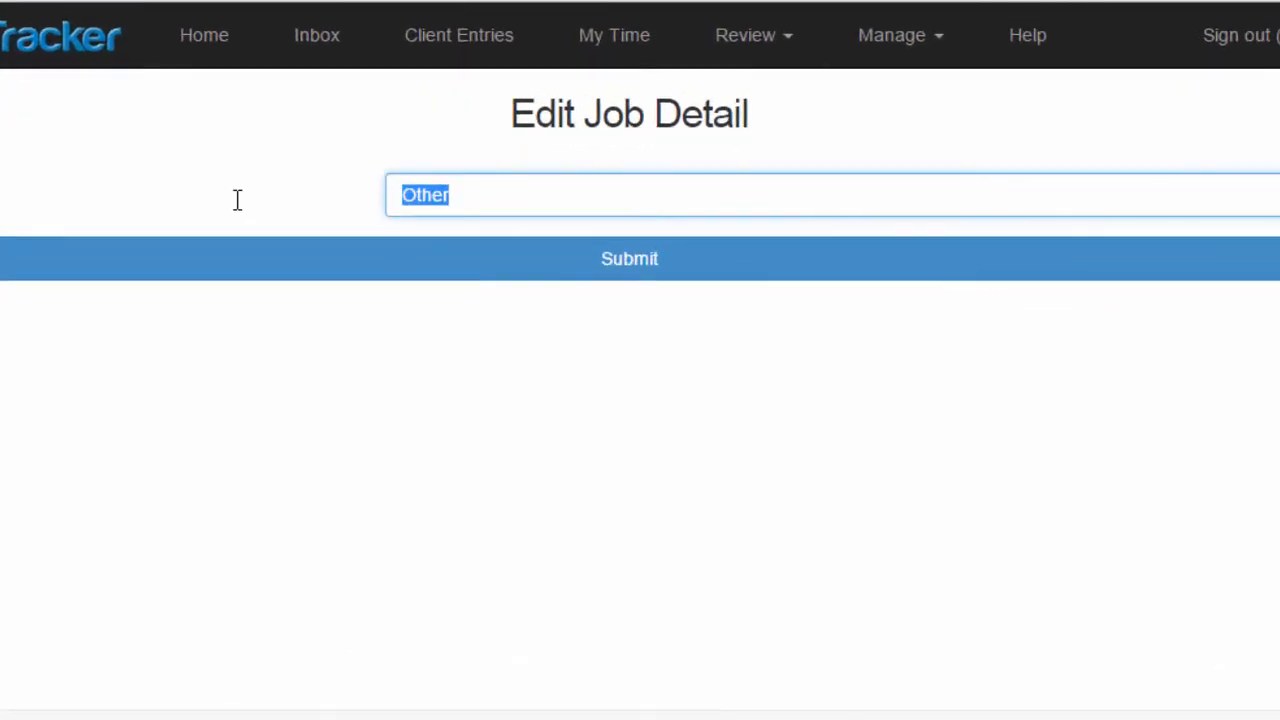
{"action": "type", "text": "Odd Jobs"}
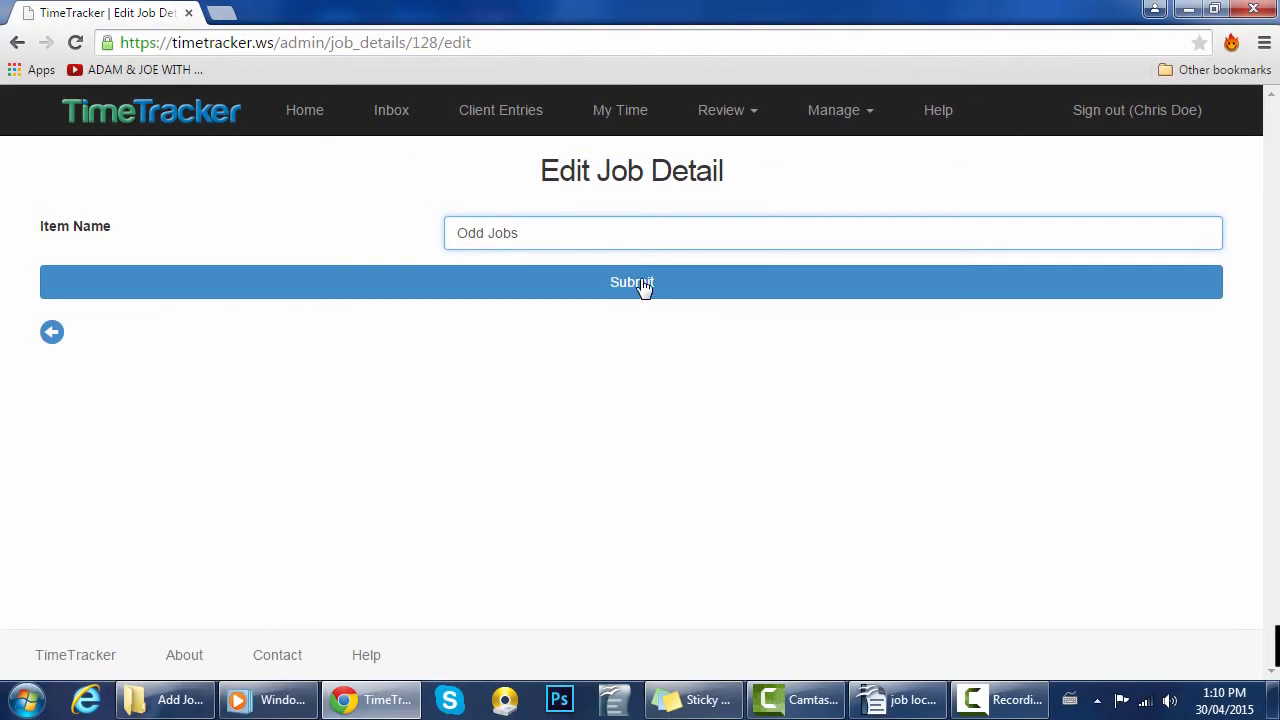
{"action": "left_click", "coordinate": [645, 288]}
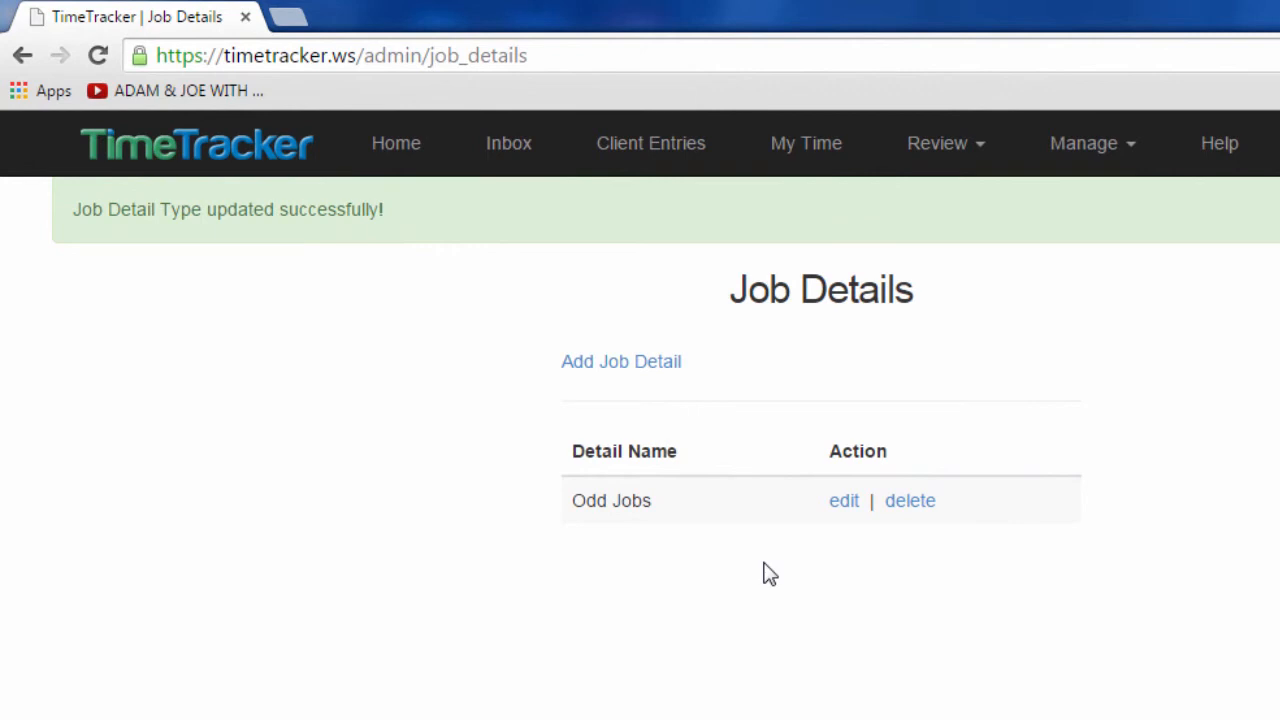
- Add a new job detail named Cleaning the Lunchroom and submit it
{"action": "left_click", "coordinate": [643, 370]}
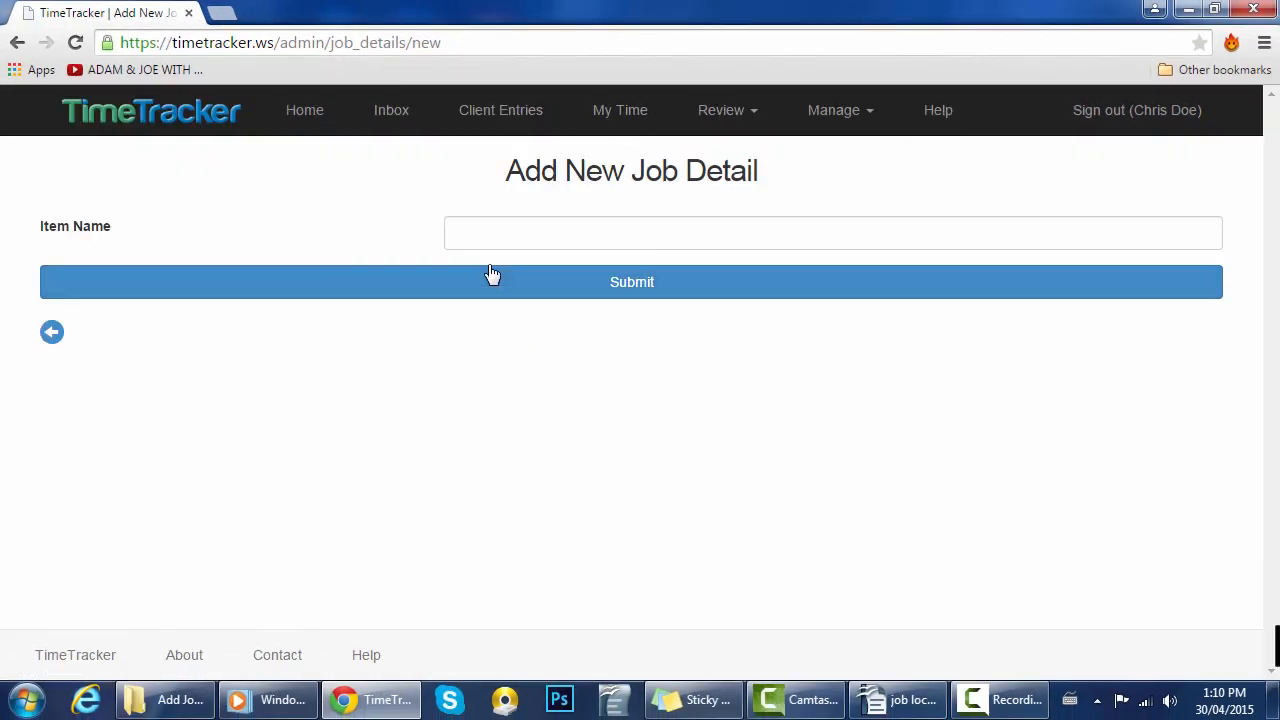
{"action": "left_click", "coordinate": [488, 238]}
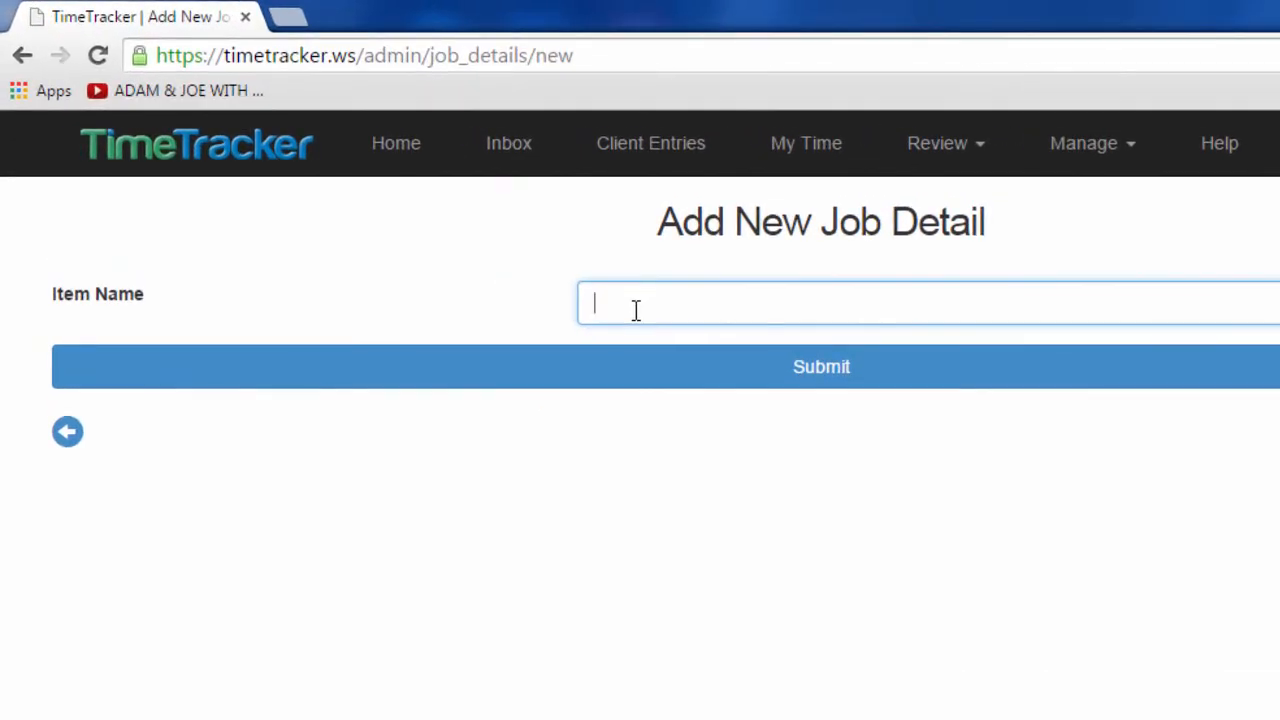
{"action": "type", "text": "Cleaning the Lunchroom"}
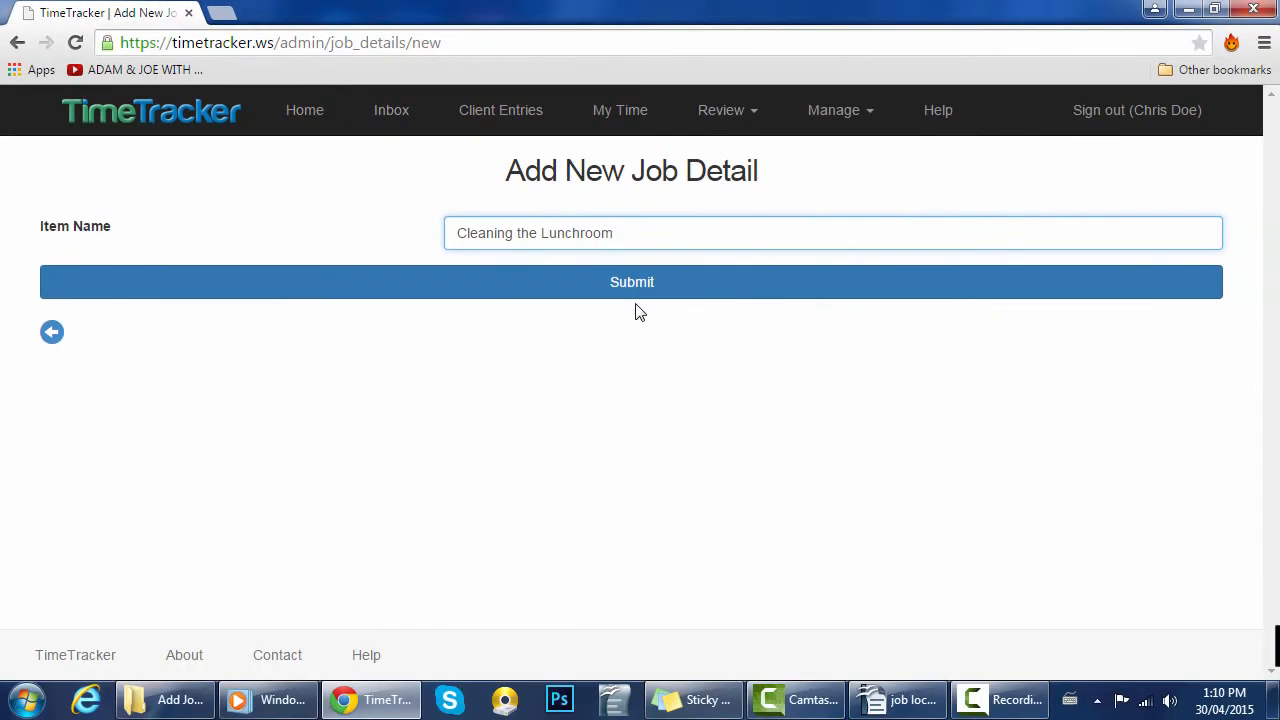
{"action": "left_click", "coordinate": [632, 284]}
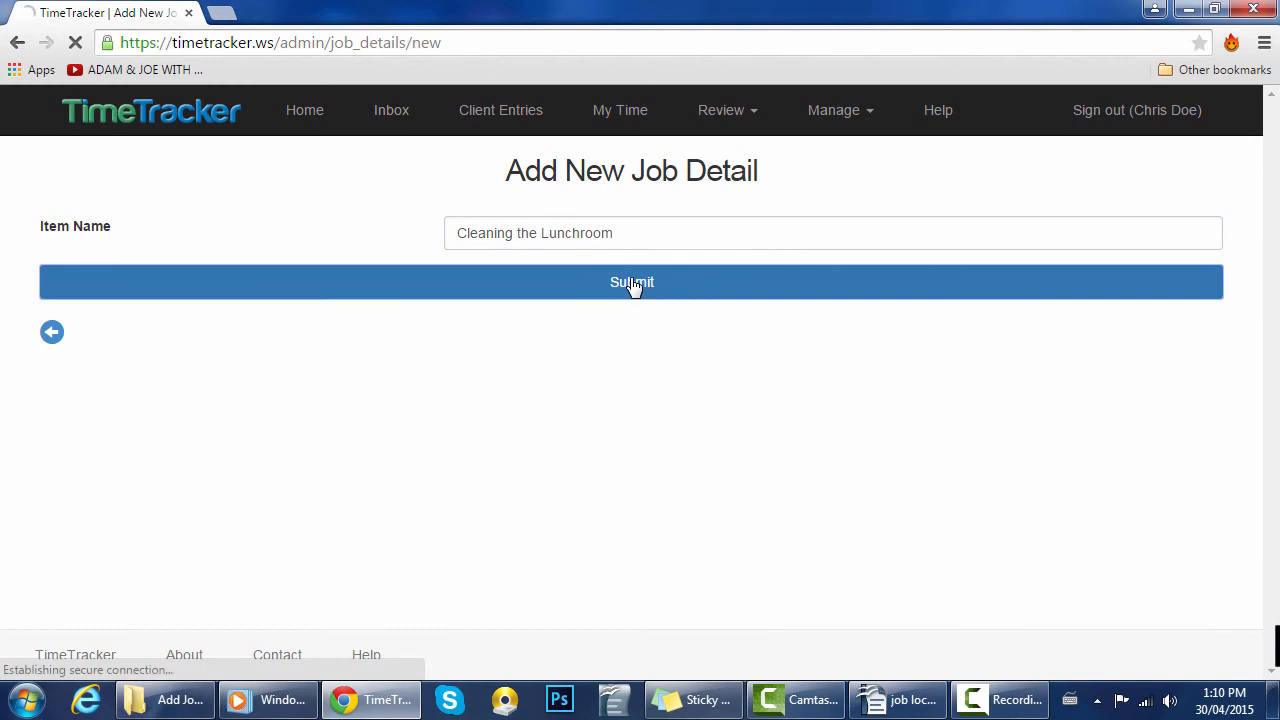